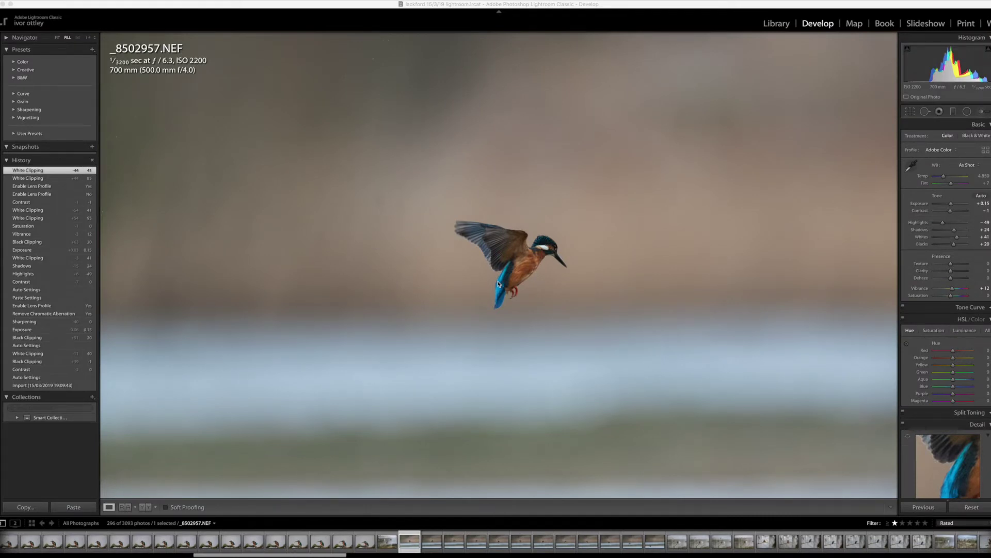
Browse the perched kingfisher photos in the Library, viewing _8502873.NEF, _8502874.NEF and _8502904.NEF
{"action": "key", "text": "e"}
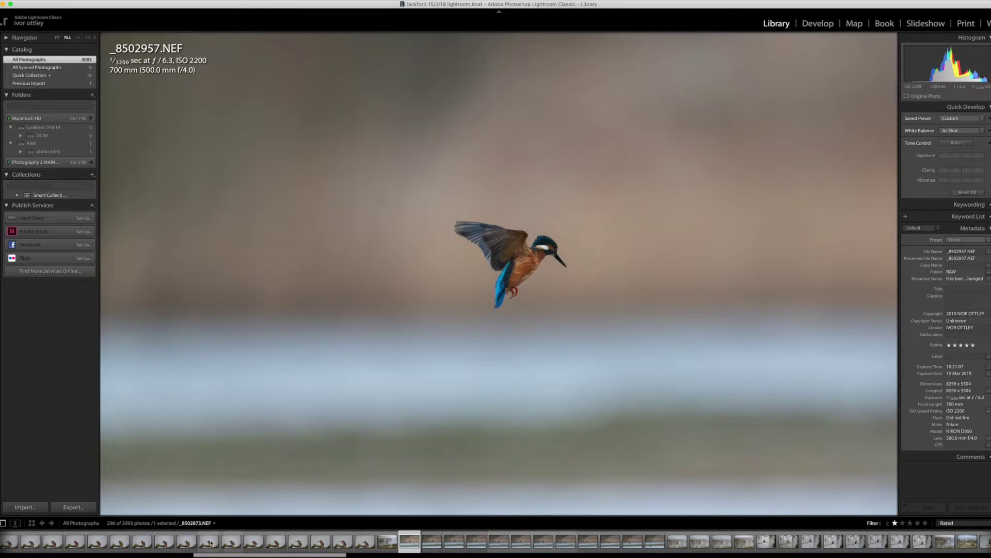
{"action": "left_click", "coordinate": [210, 542]}
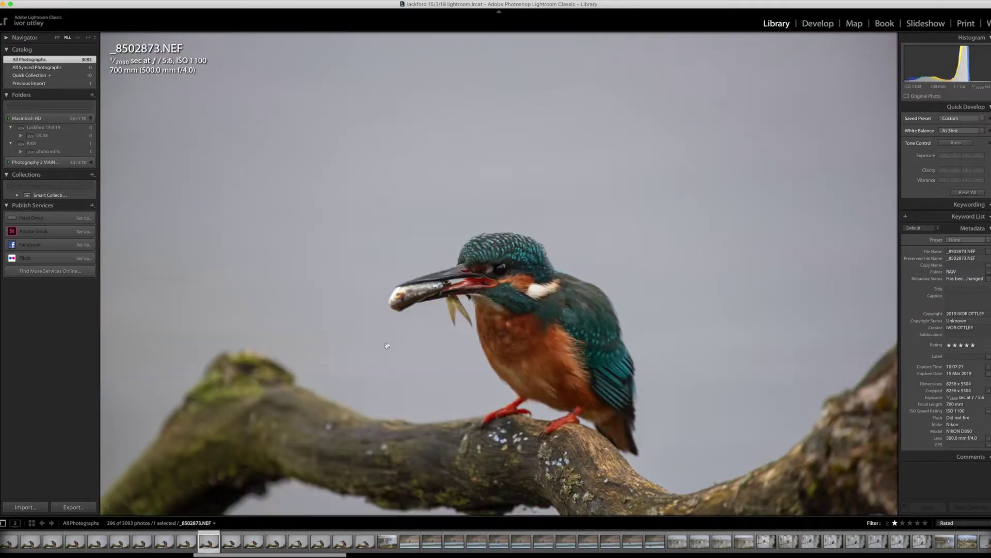
{"action": "left_click", "coordinate": [231, 542]}
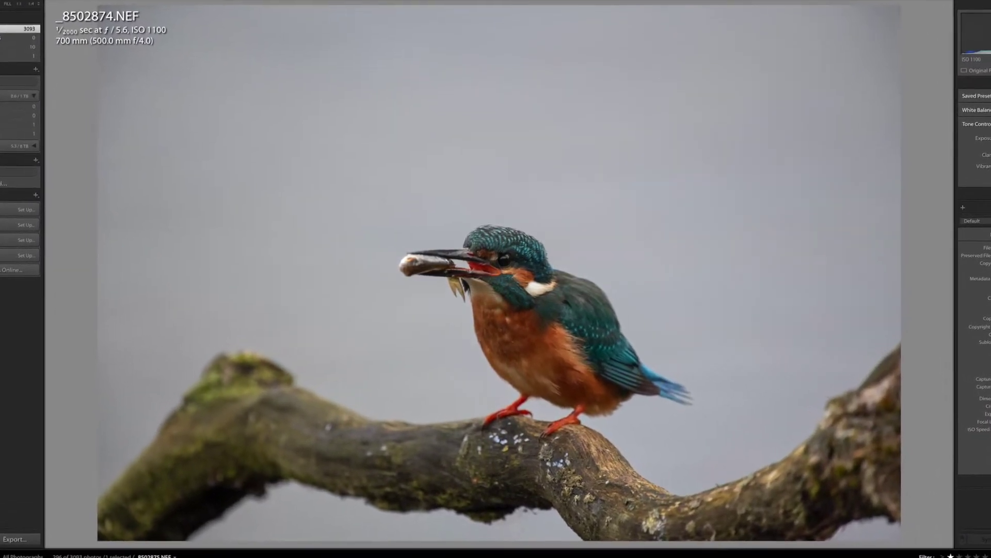
{"action": "left_click", "coordinate": [437, 441]}
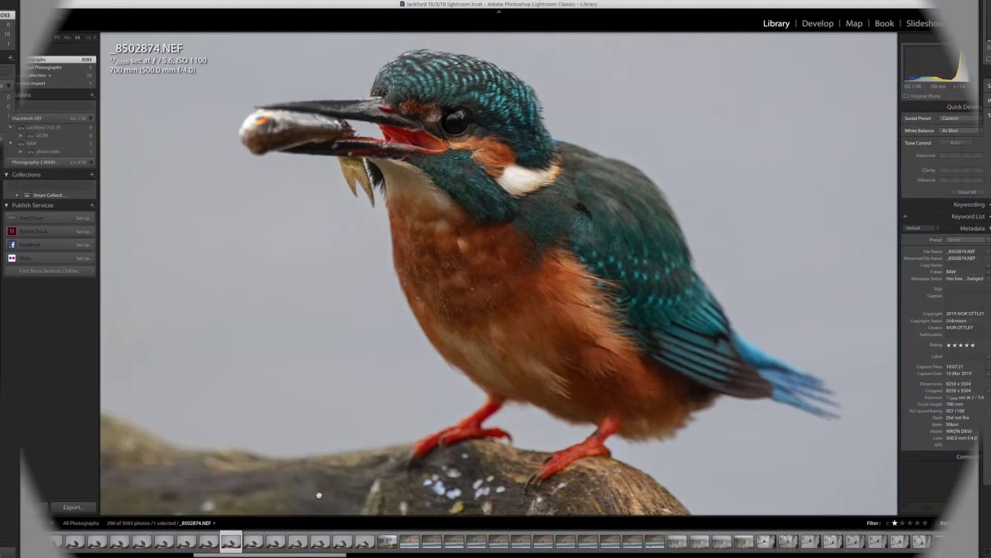
{"action": "left_click", "coordinate": [320, 541]}
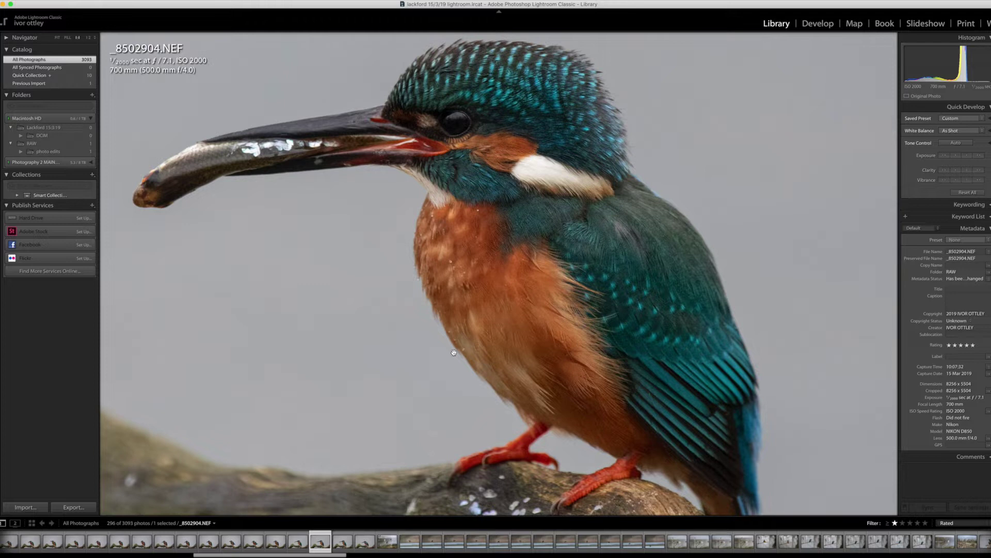
Browse the hovering kingfisher sequence and examine the bird in _8502962.NEF up close
{"action": "key", "text": "Right"}
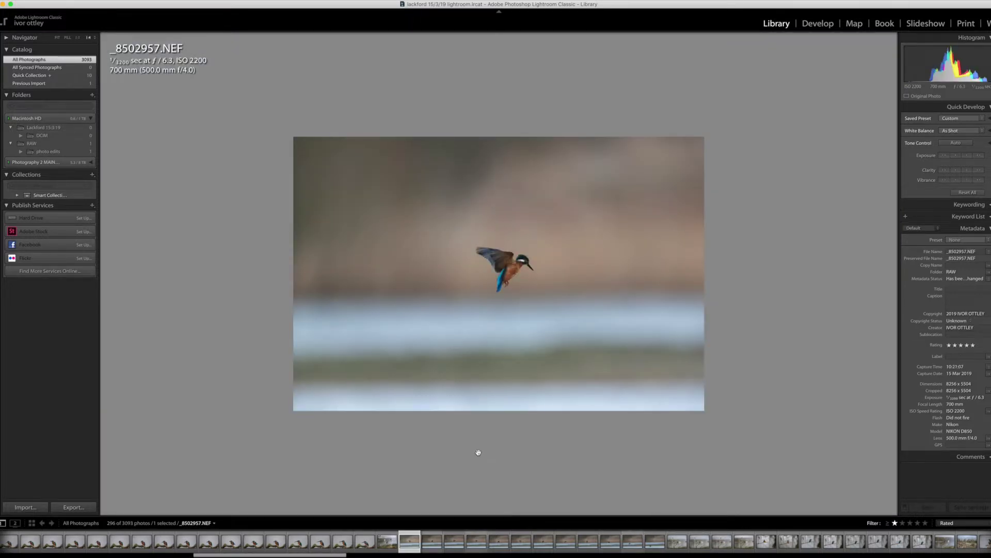
{"action": "left_click", "coordinate": [498, 542]}
{"action": "left_click", "coordinate": [519, 542]}
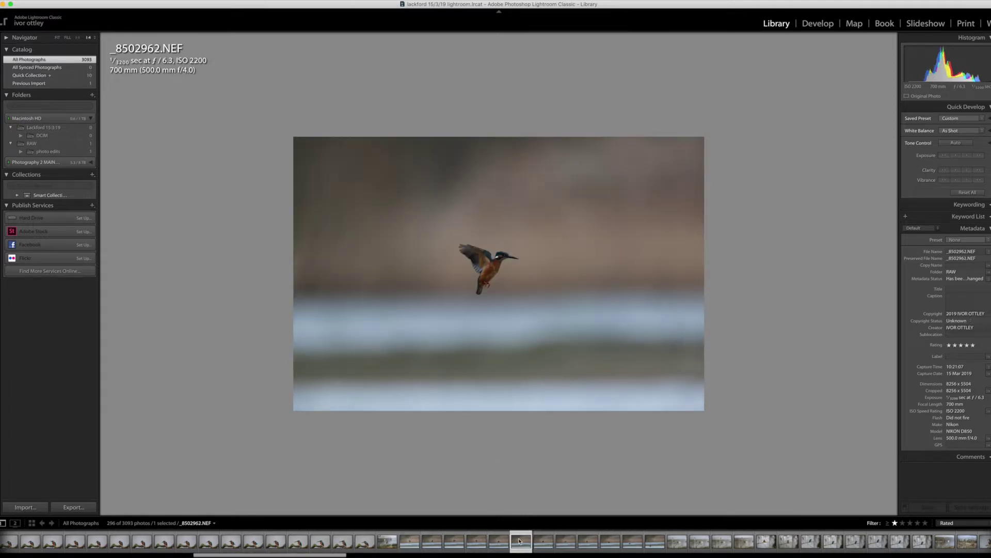
{"action": "key", "text": "super+equal"}
{"action": "key", "text": "super+equal"}
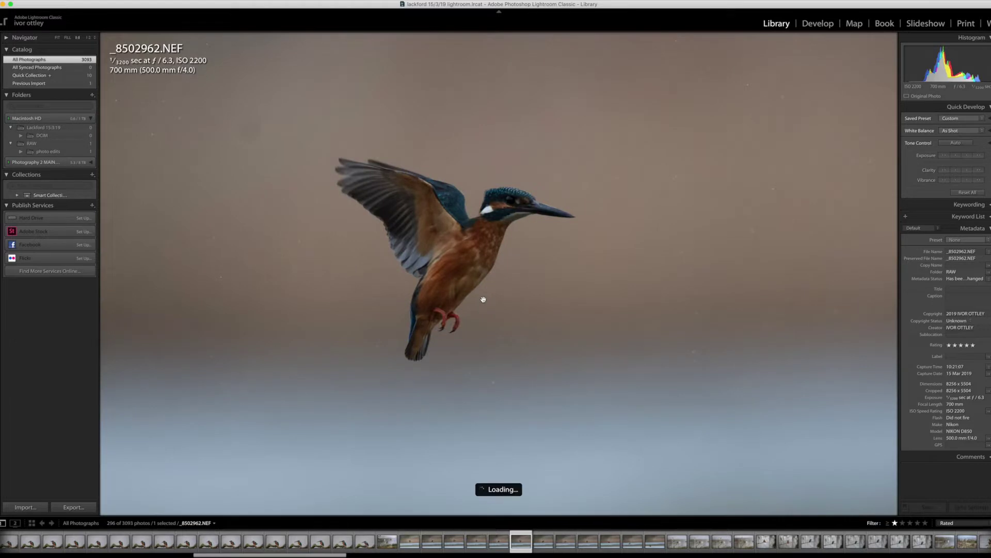
{"action": "scroll", "coordinate": [483, 300], "scroll_direction": "right", "scroll_amount": 3}
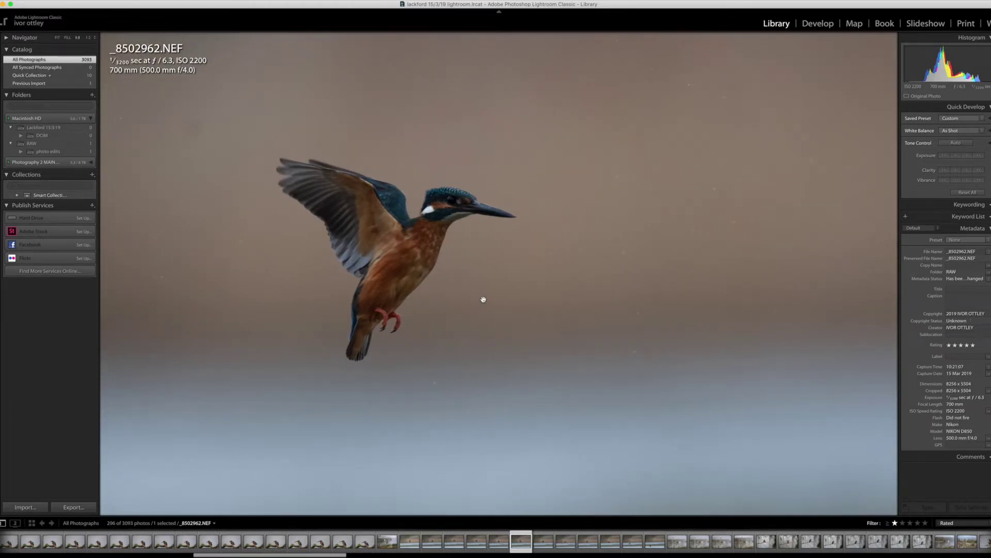
{"action": "key", "text": "super+equal"}
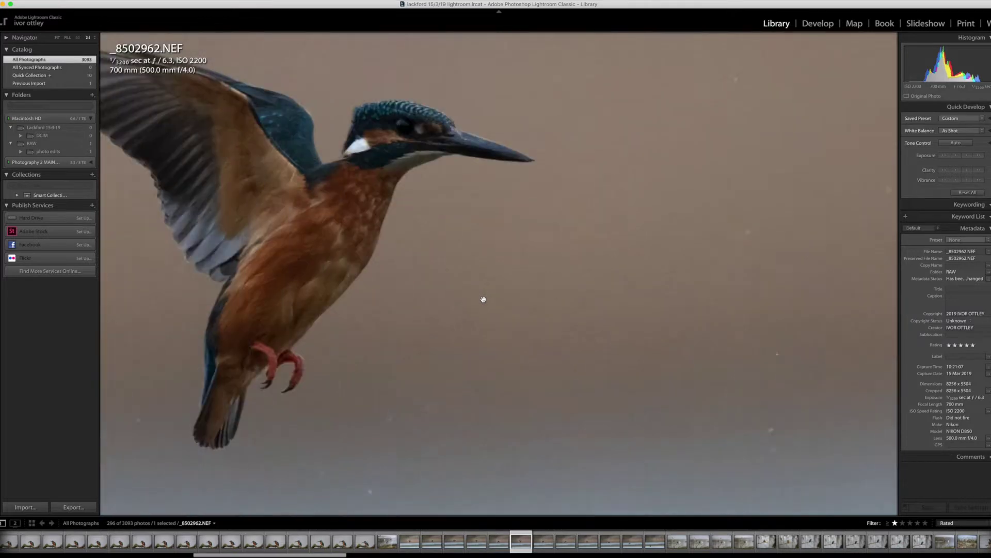
{"action": "key", "text": "super+minus"}
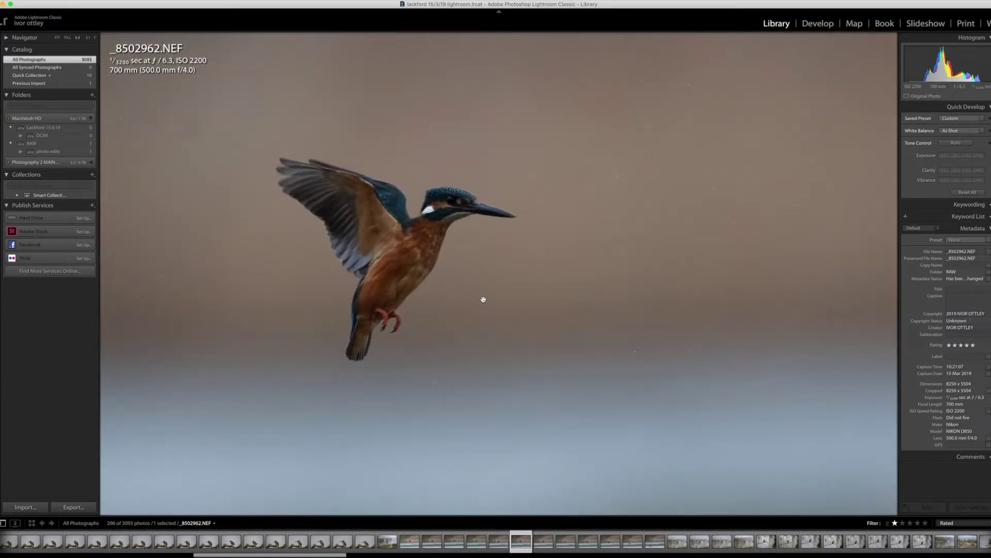
Select the twelve hovering kingfisher photos from _8502957.NEF through _8502968.NEF
{"action": "left_click", "coordinate": [411, 542]}
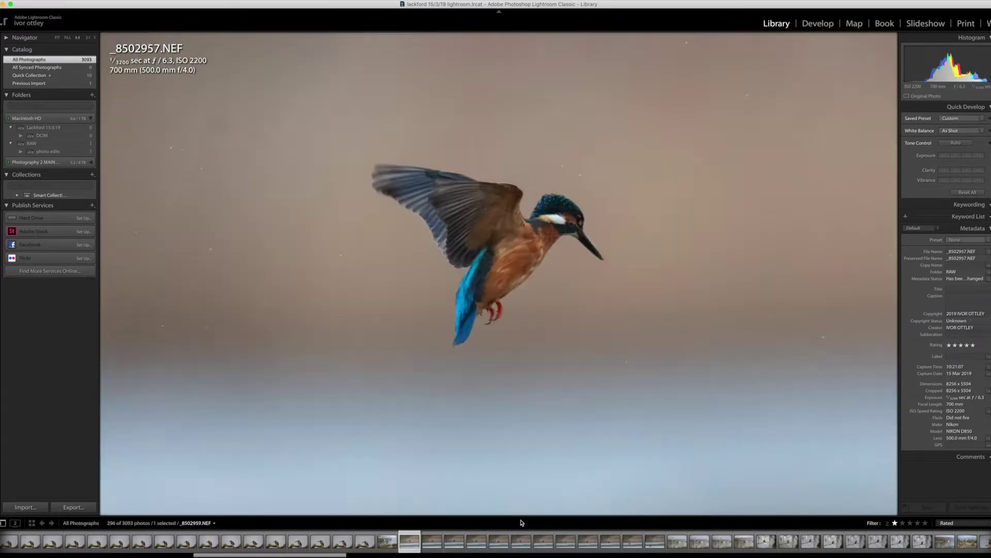
{"action": "left_click", "coordinate": [654, 541], "text": "shift"}
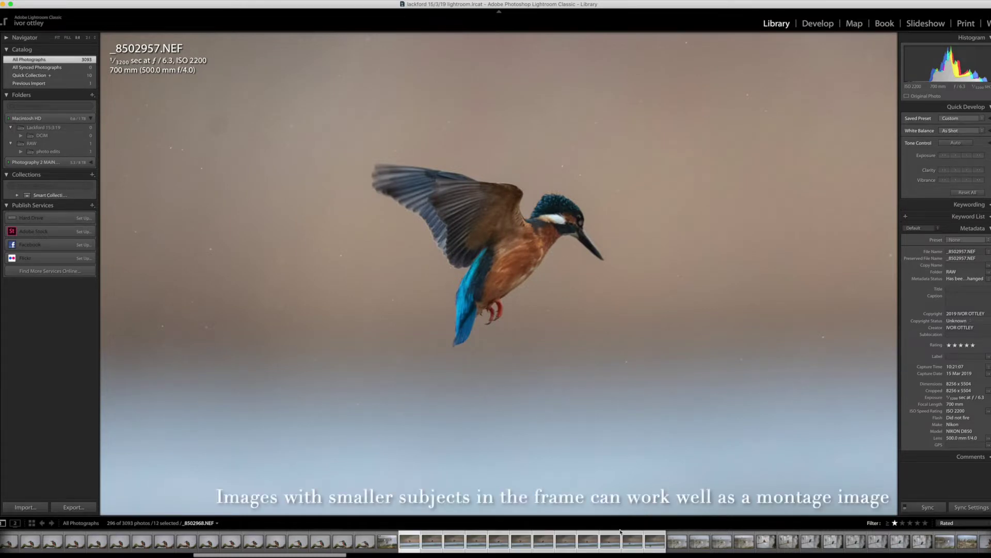
{"action": "key", "text": "super+minus"}
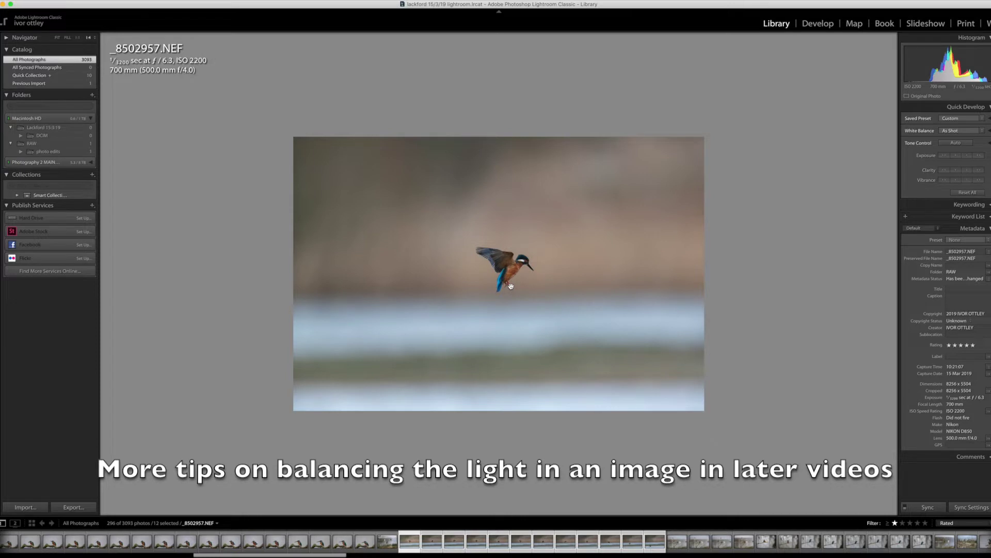
Compare the edited _8502957.NEF with the unedited _8502958.NEF in the Develop module and inspect the edited bird up close
{"action": "left_click", "coordinate": [816, 26]}
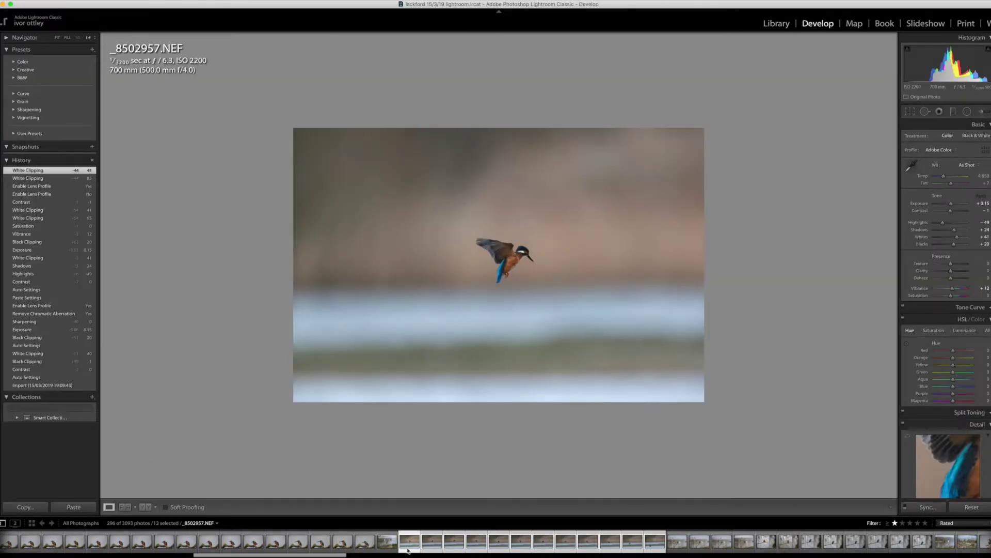
{"action": "left_click", "coordinate": [602, 323]}
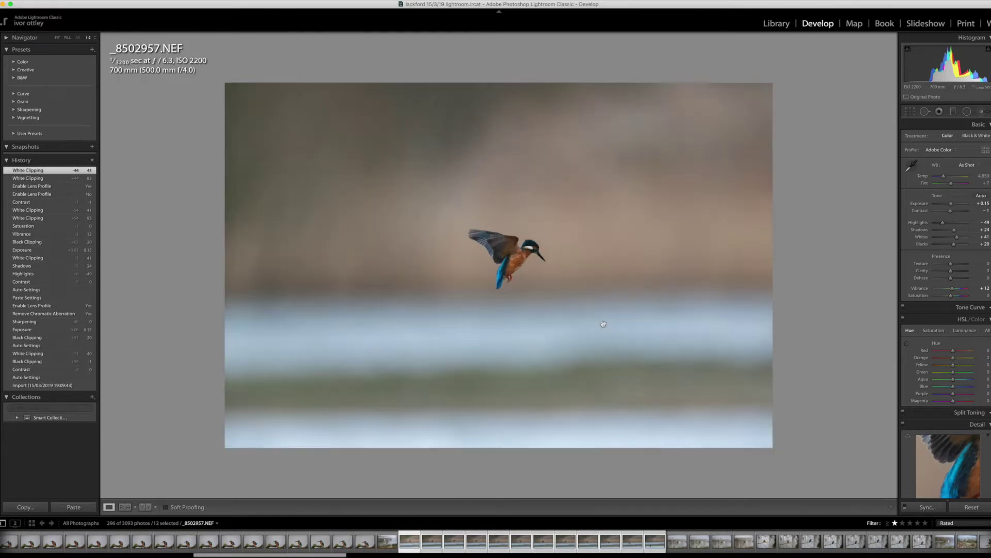
{"action": "left_click", "coordinate": [603, 324]}
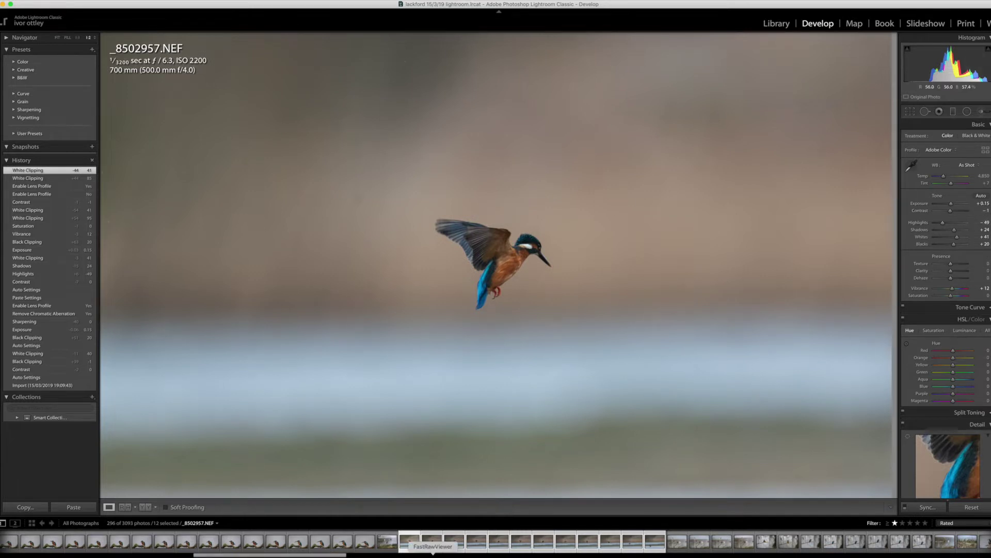
{"action": "left_click", "coordinate": [432, 544]}
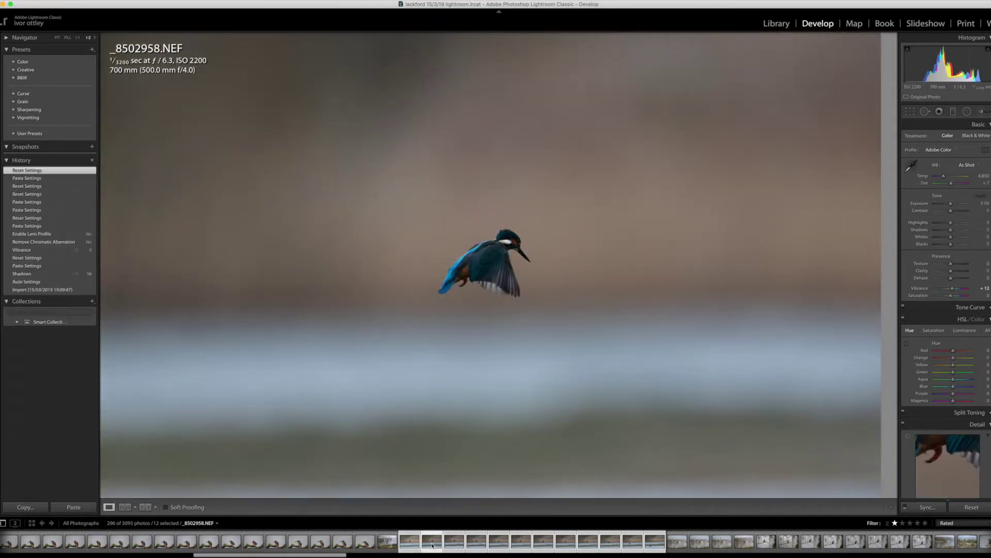
{"action": "left_click", "coordinate": [418, 545]}
{"action": "left_click", "coordinate": [430, 544]}
{"action": "left_click", "coordinate": [410, 546]}
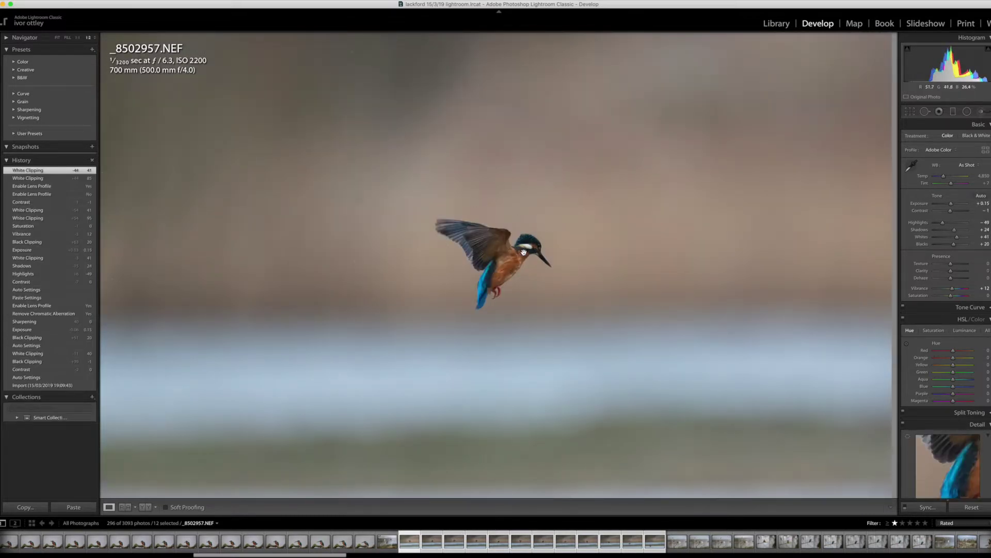
{"action": "key", "text": "z"}
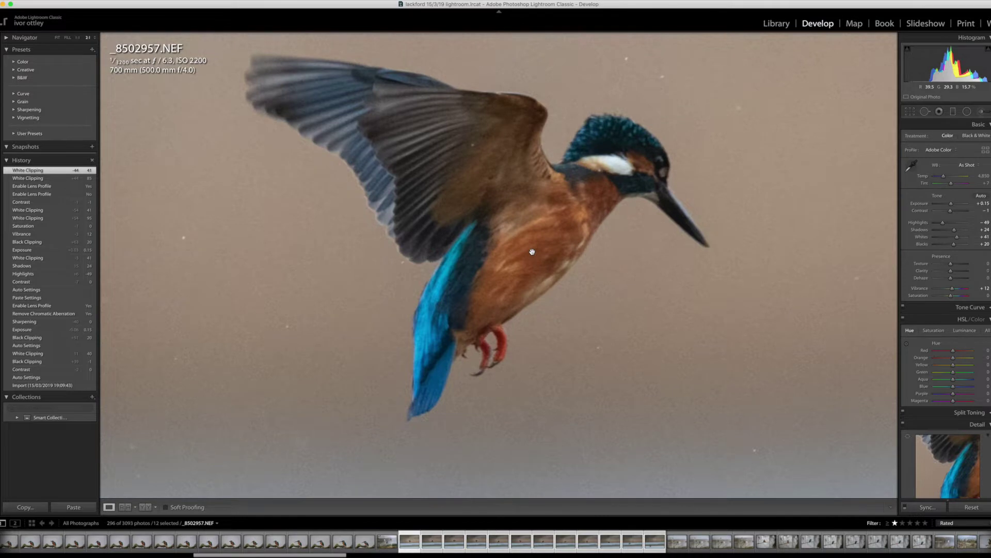
{"action": "key", "text": "z"}
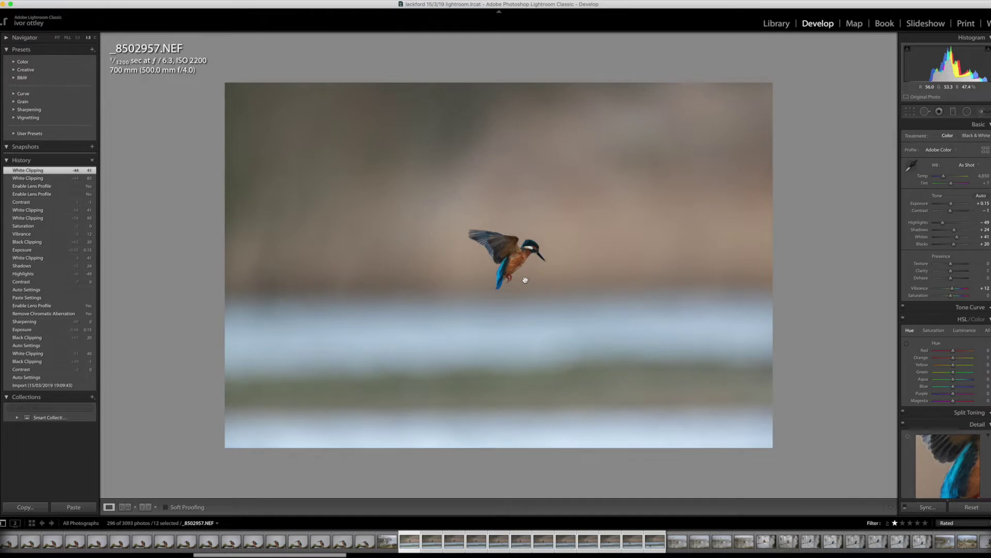
Copy the develop settings of _8502957.NEF, excluding local adjustments, transform, spot removal and crop
{"action": "right_click", "coordinate": [542, 282]}
{"action": "mouse_move", "coordinate": [584, 285]}
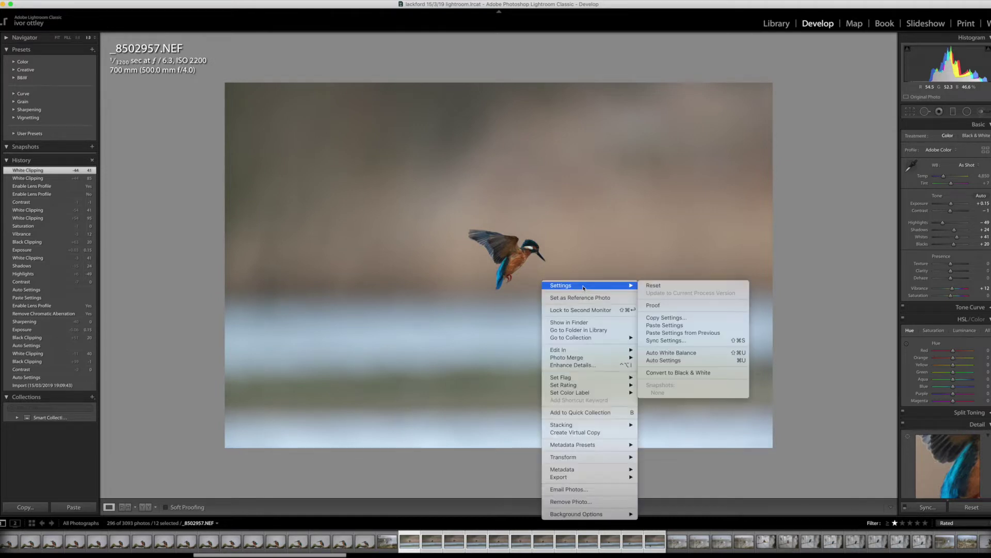
{"action": "left_click", "coordinate": [678, 319]}
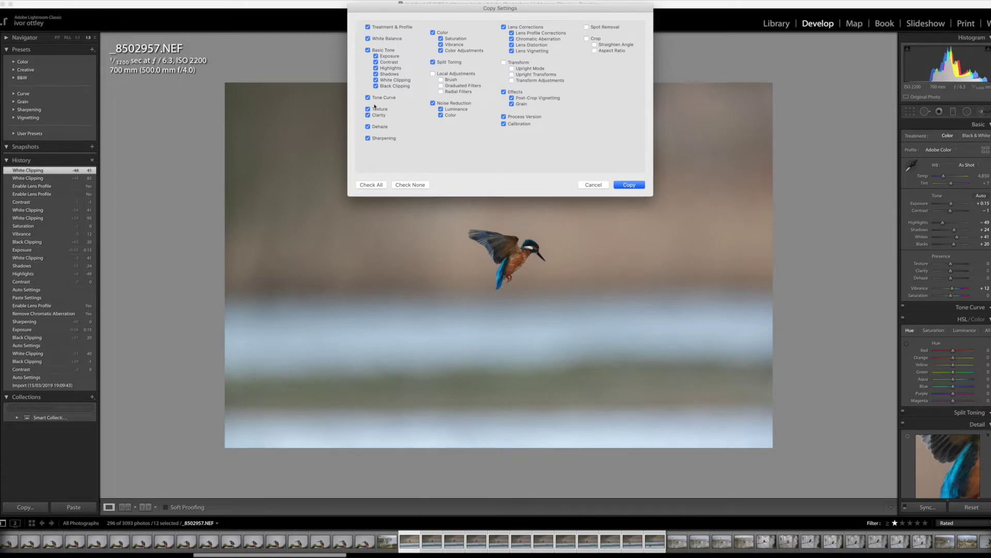
{"action": "left_click", "coordinate": [630, 184]}
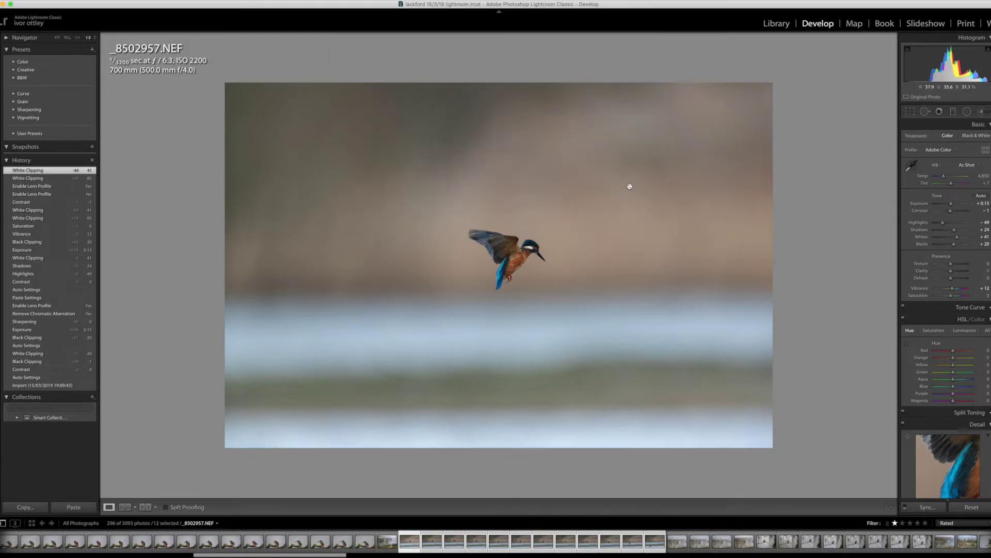
Paste the copied develop settings onto the eleven other hovering photos, _8502958.NEF through _8502968.NEF
{"action": "left_click", "coordinate": [438, 550]}
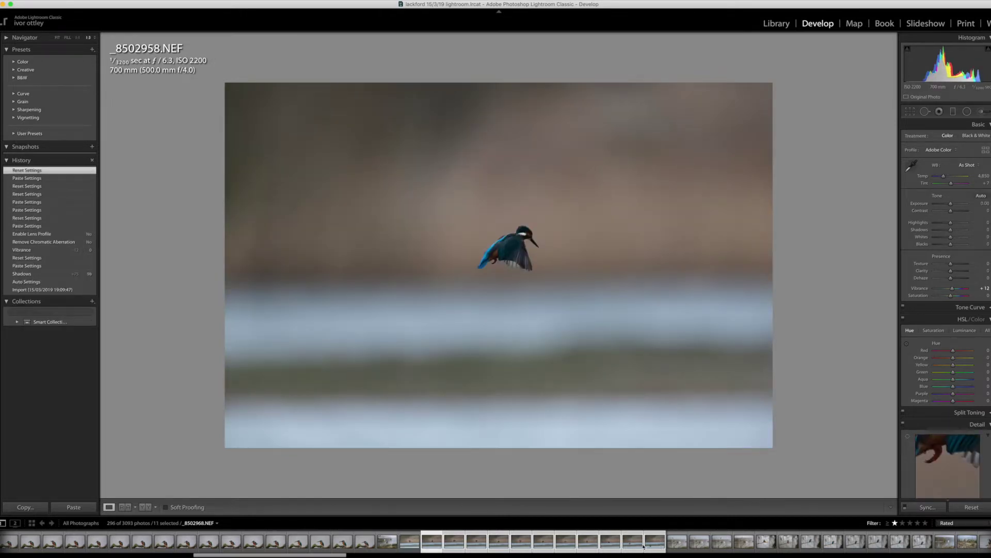
{"action": "right_click", "coordinate": [438, 540]}
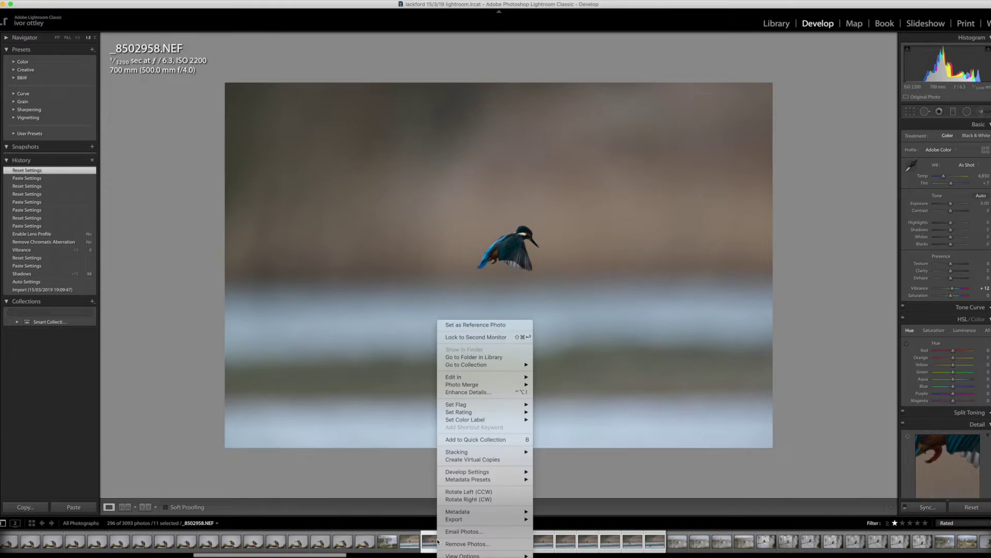
{"action": "mouse_move", "coordinate": [481, 473]}
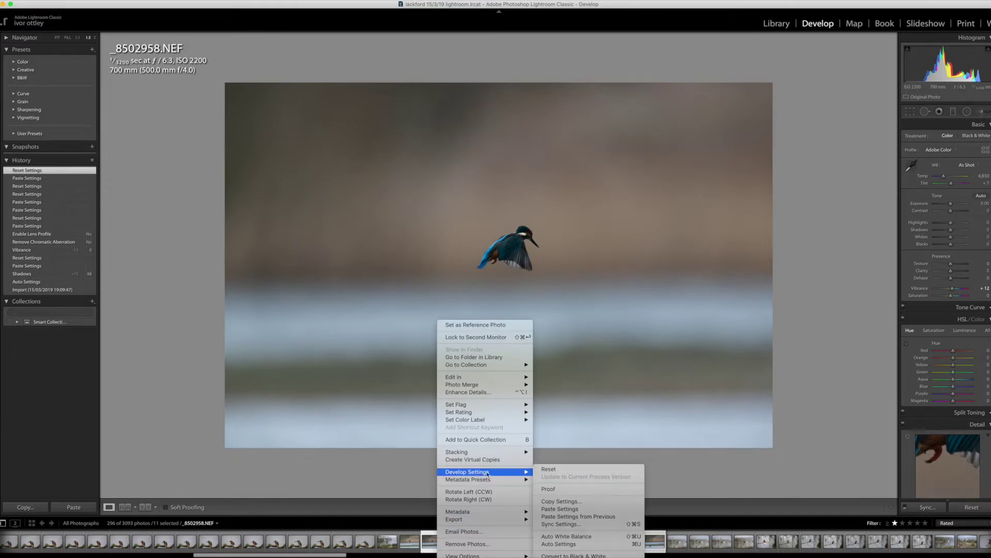
{"action": "left_click", "coordinate": [575, 509]}
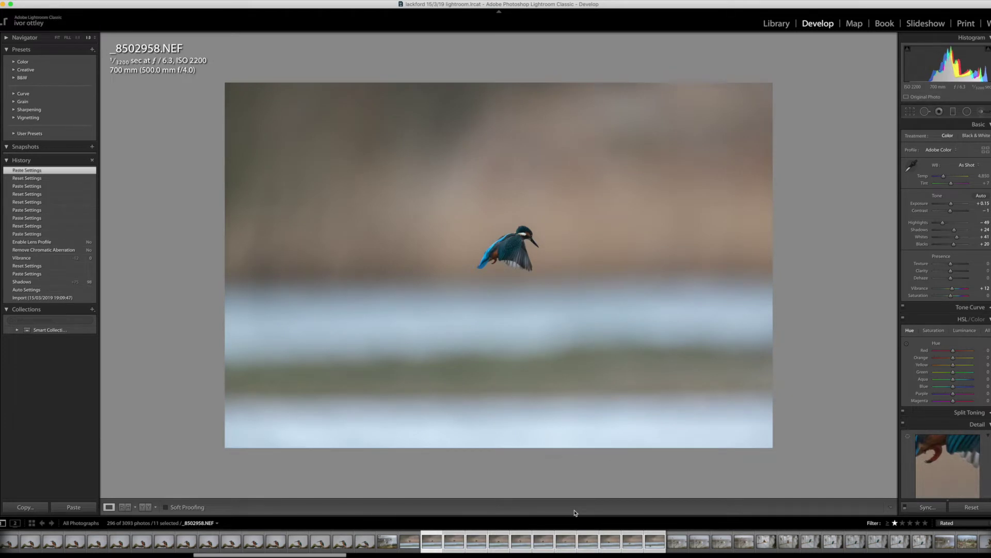
Review the pasted edits by viewing the hovering photos one by one from _8502957.NEF to _8502962.NEF
{"action": "left_click", "coordinate": [414, 541]}
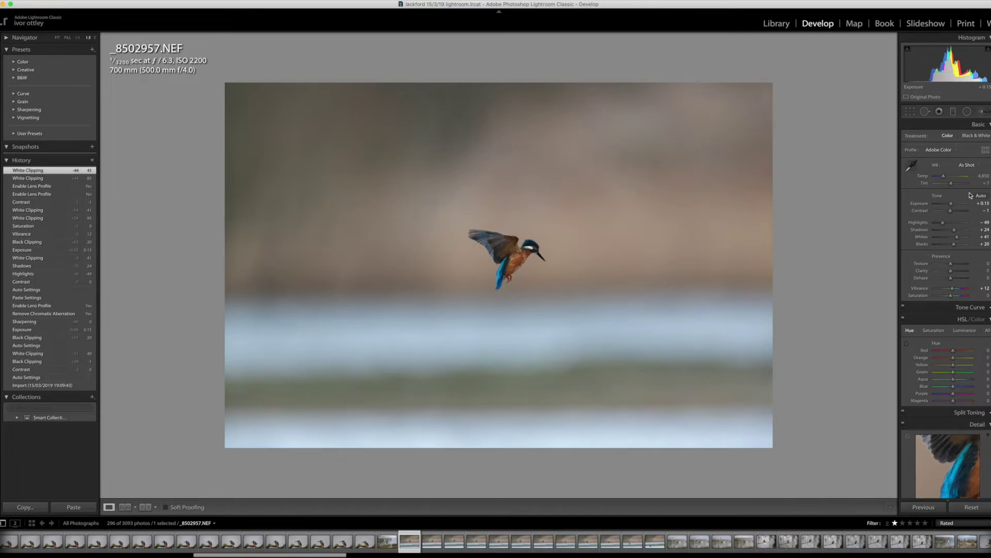
{"action": "key", "text": "Right"}
{"action": "key", "text": "Right"}
{"action": "left_click", "coordinate": [477, 543]}
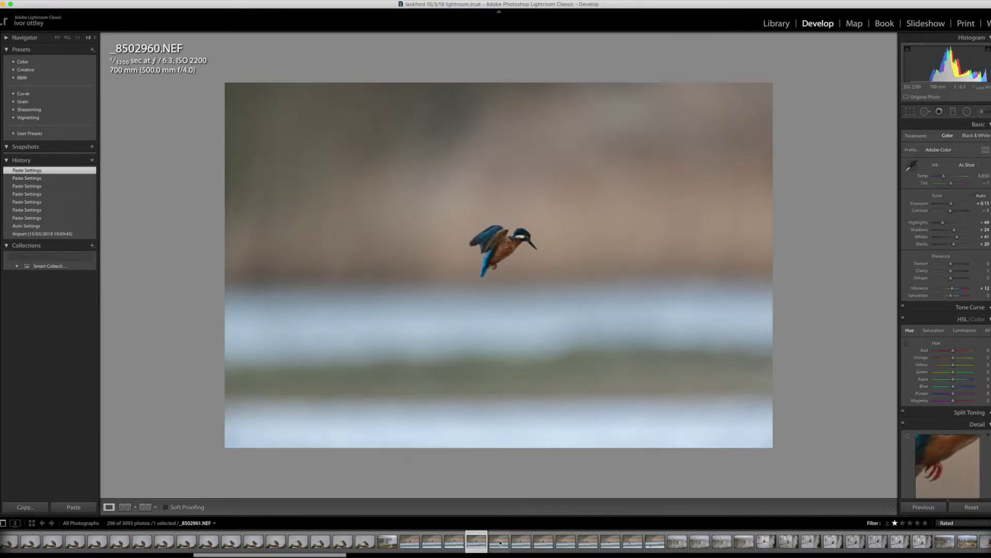
{"action": "left_click", "coordinate": [500, 543]}
{"action": "key", "text": "Right"}
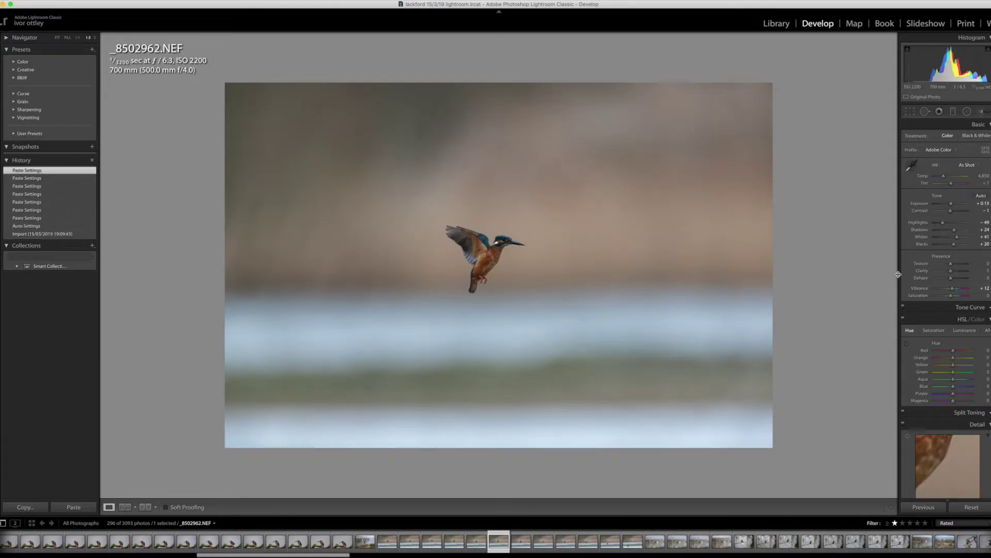
Examine the tone, sharpening, noise reduction and lens profile correction settings applied to the hovering photos
{"action": "scroll", "coordinate": [950, 258], "scroll_direction": "down", "scroll_amount": 2}
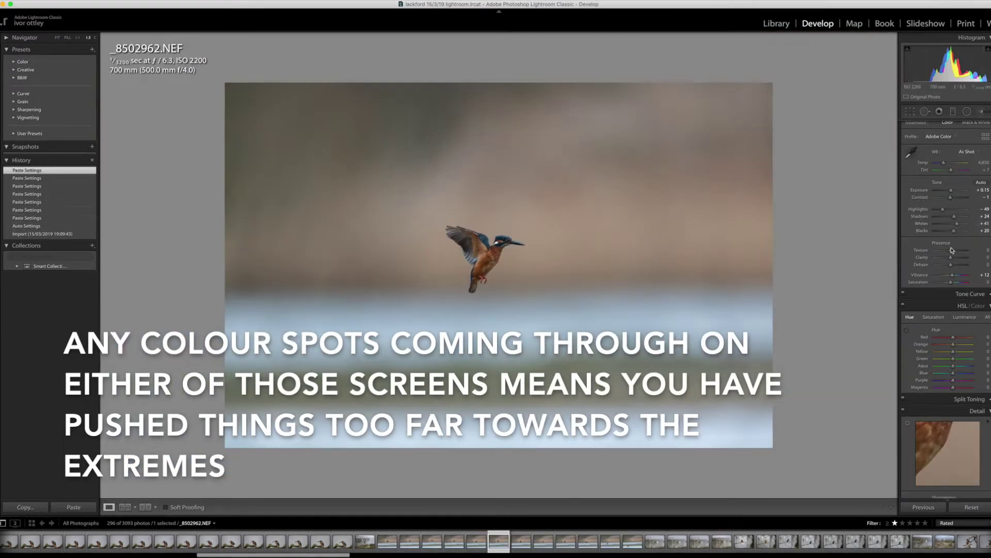
{"action": "scroll", "coordinate": [951, 251], "scroll_direction": "down", "scroll_amount": 2}
{"action": "scroll", "coordinate": [951, 251], "scroll_direction": "down", "scroll_amount": 8}
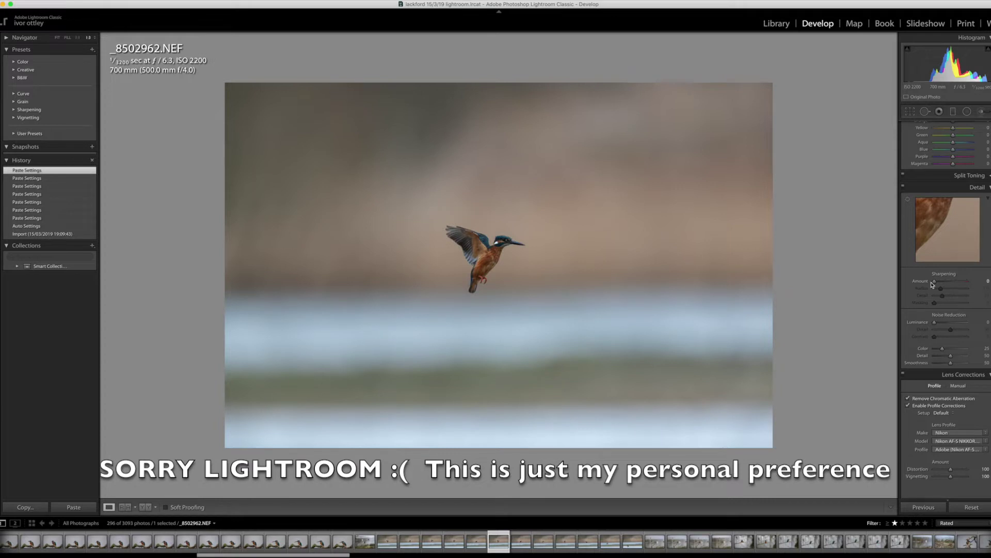
{"action": "scroll", "coordinate": [932, 283], "scroll_direction": "down", "scroll_amount": 3}
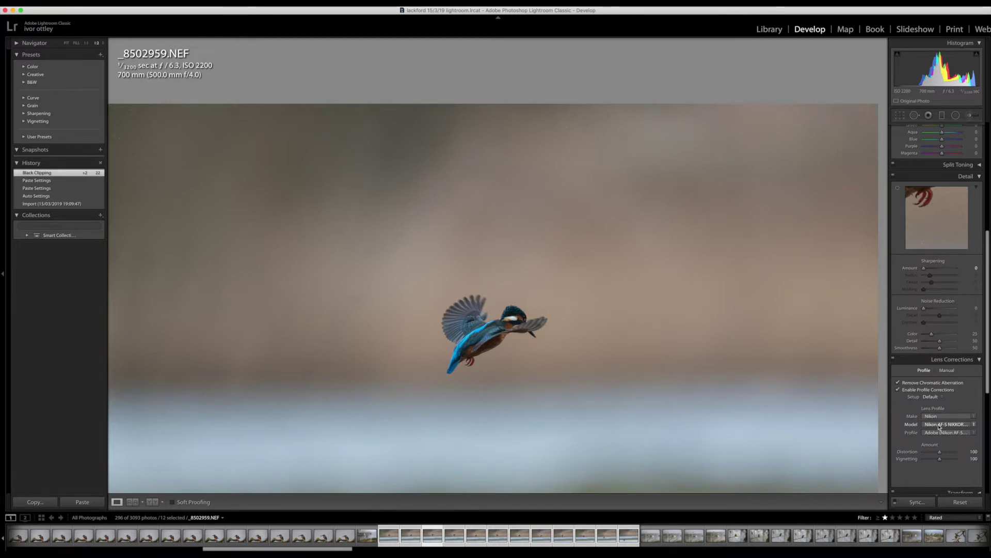
{"action": "left_click", "coordinate": [939, 424]}
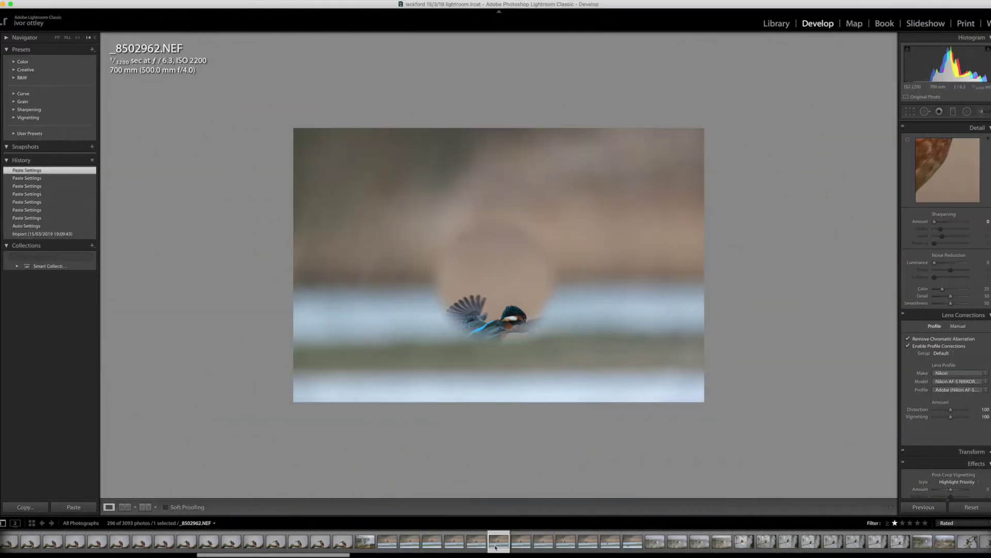
Open the twelve hovering photos, _8502957.NEF through _8502968.NEF, together as layers of one Photoshop document
{"action": "left_click", "coordinate": [387, 541]}
{"action": "left_click", "coordinate": [630, 542], "text": "shift"}
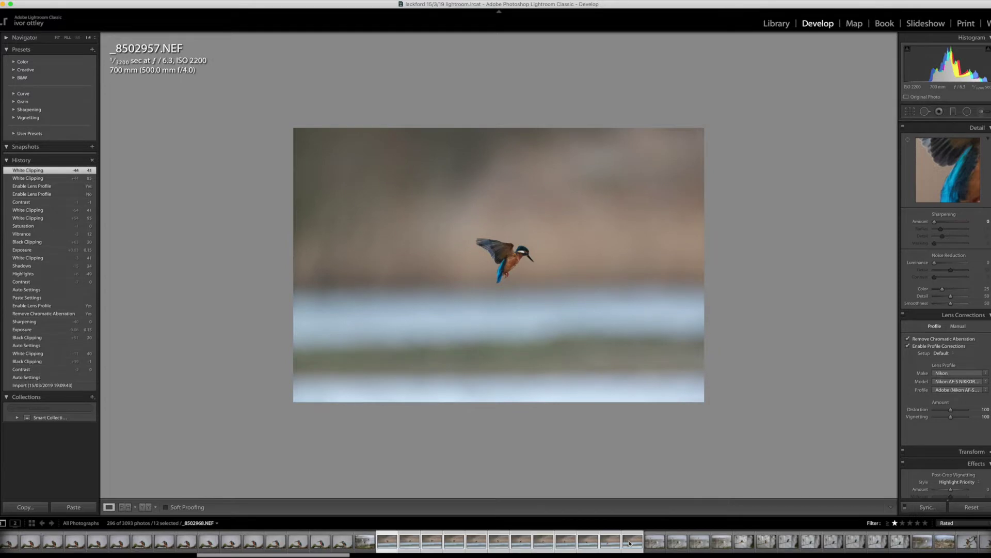
{"action": "right_click", "coordinate": [388, 541]}
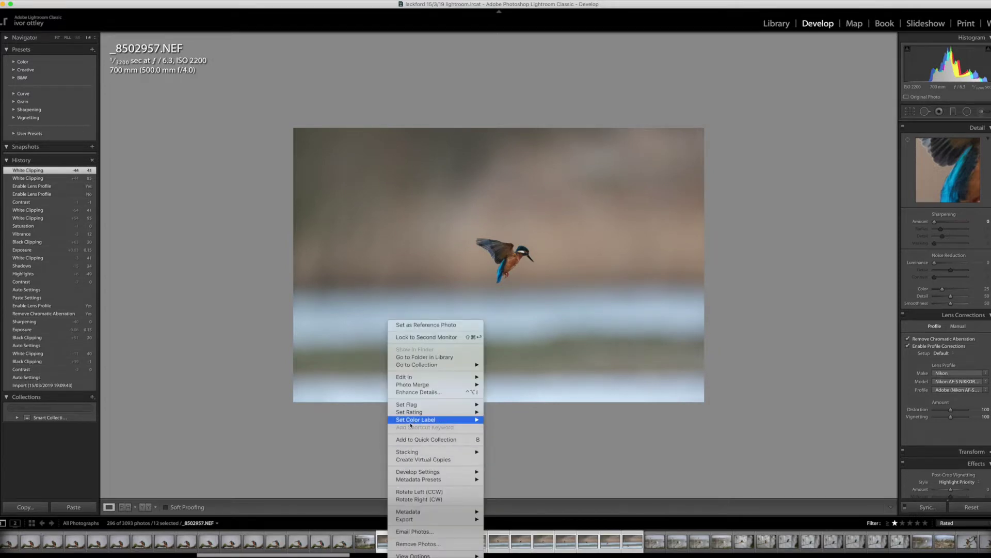
{"action": "mouse_move", "coordinate": [426, 380]}
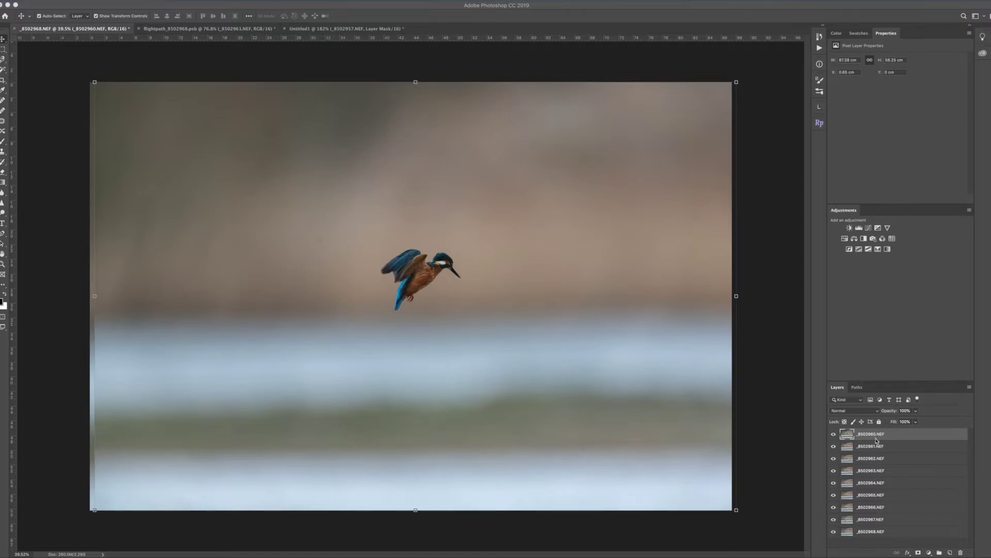
Compare the backgrounds of the stacked photos by hiding the upper layers from _8502960.NEF downward and showing them again
{"action": "left_click", "coordinate": [834, 437]}
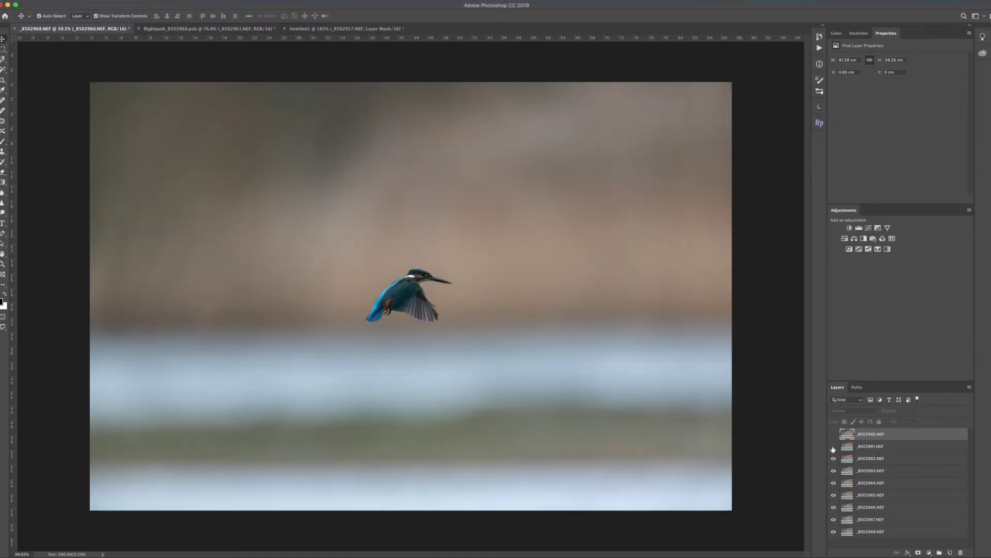
{"action": "left_click", "coordinate": [833, 446]}
{"action": "left_click", "coordinate": [834, 458]}
{"action": "left_click", "coordinate": [833, 471]}
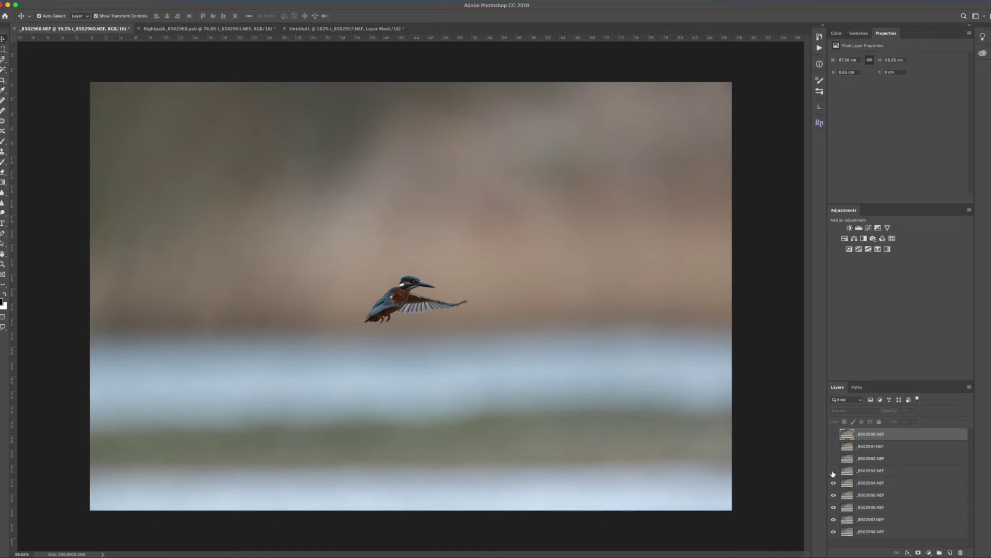
{"action": "left_click", "coordinate": [833, 471]}
{"action": "left_click", "coordinate": [833, 457]}
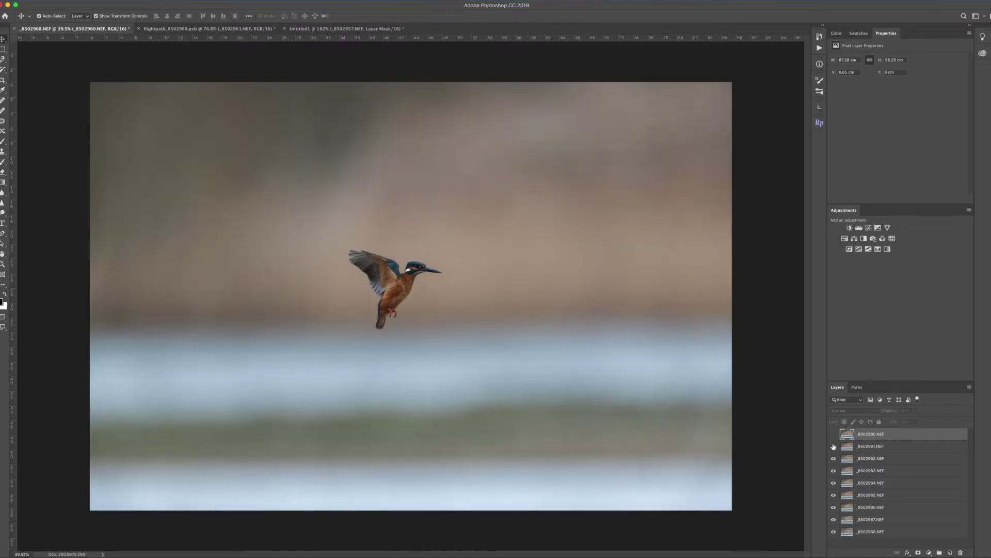
{"action": "left_click", "coordinate": [833, 446]}
{"action": "left_click", "coordinate": [833, 437]}
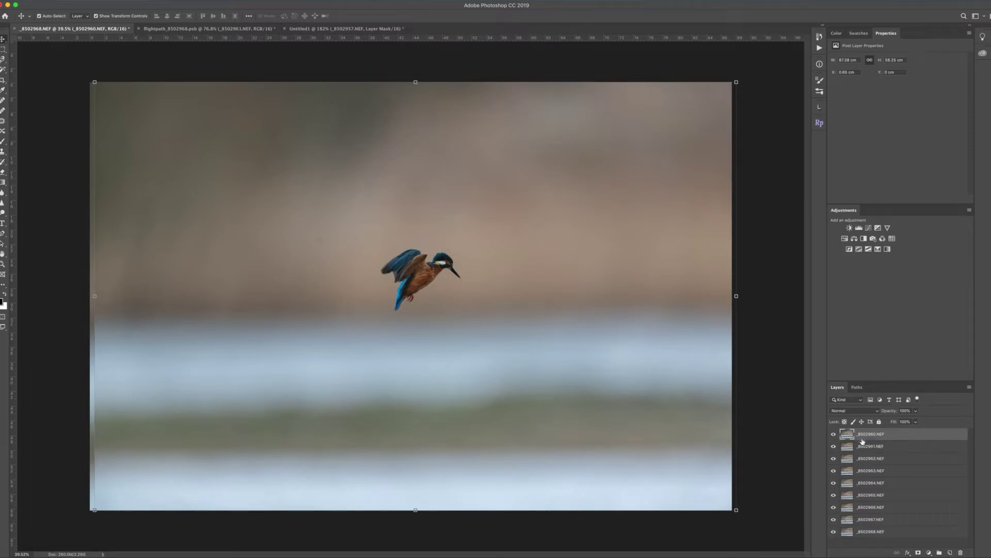
Hide layers _8502960.NEF through _8502962.NEF while comparing backgrounds, leaving _8502963.NEF on show as the cleanest candidate
{"action": "left_click", "coordinate": [833, 434]}
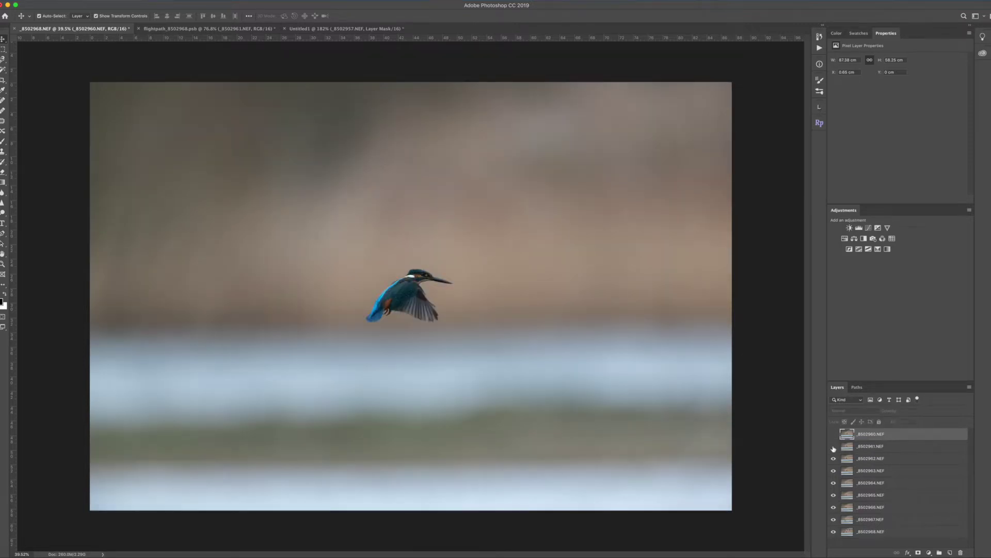
{"action": "left_click", "coordinate": [833, 446]}
{"action": "left_click", "coordinate": [834, 458]}
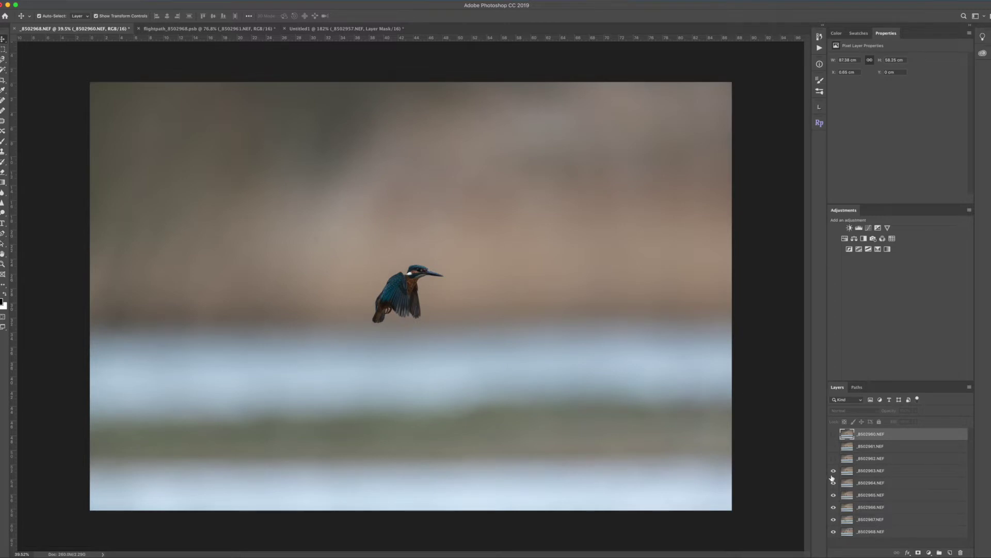
{"action": "left_click", "coordinate": [833, 458]}
{"action": "key", "text": "alt+bracketleft"}
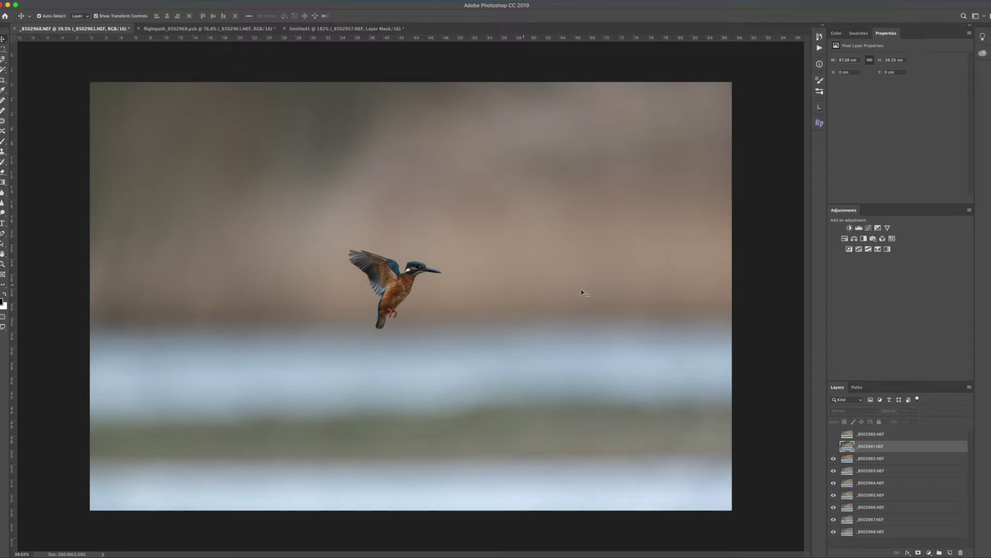
{"action": "left_click", "coordinate": [834, 459]}
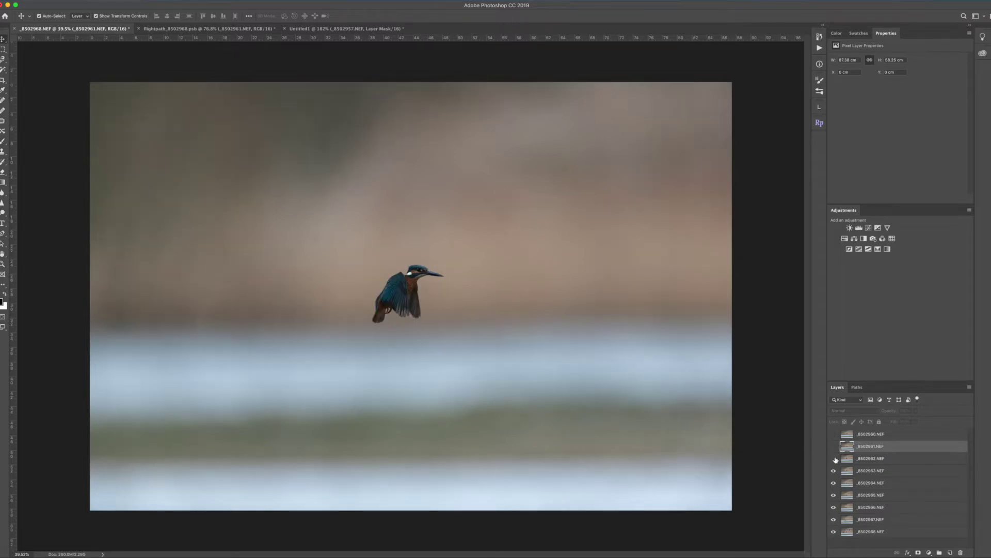
{"action": "left_click", "coordinate": [833, 471]}
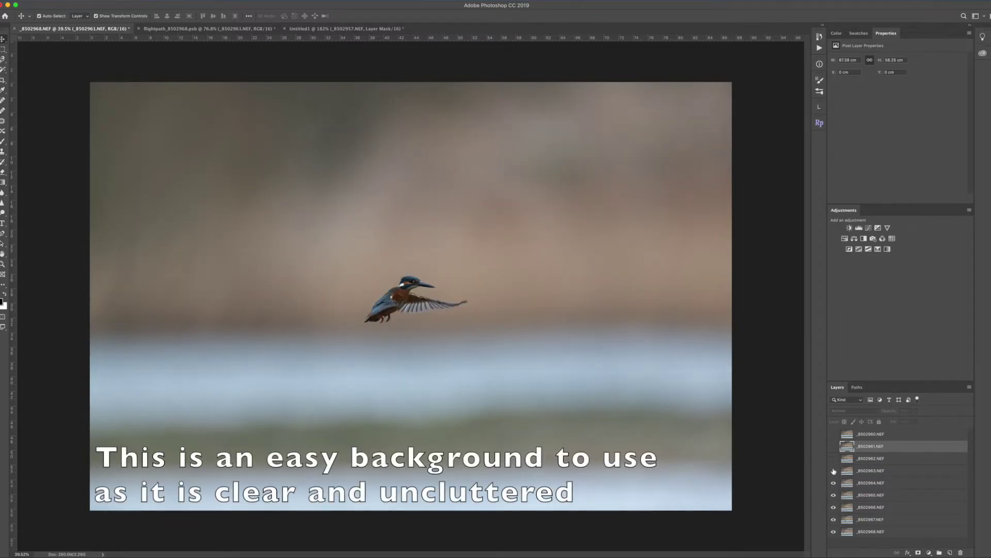
{"action": "left_click", "coordinate": [833, 483]}
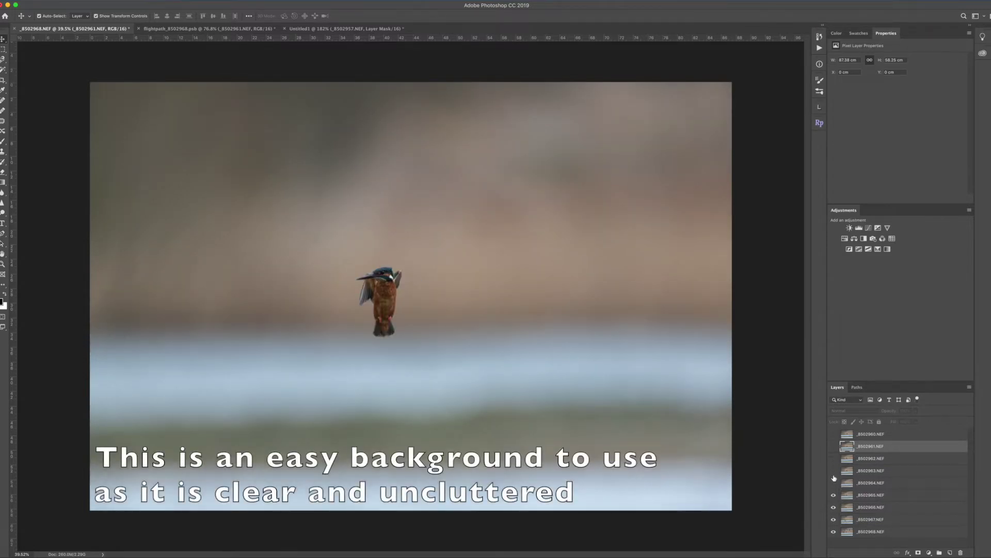
{"action": "left_click", "coordinate": [833, 470]}
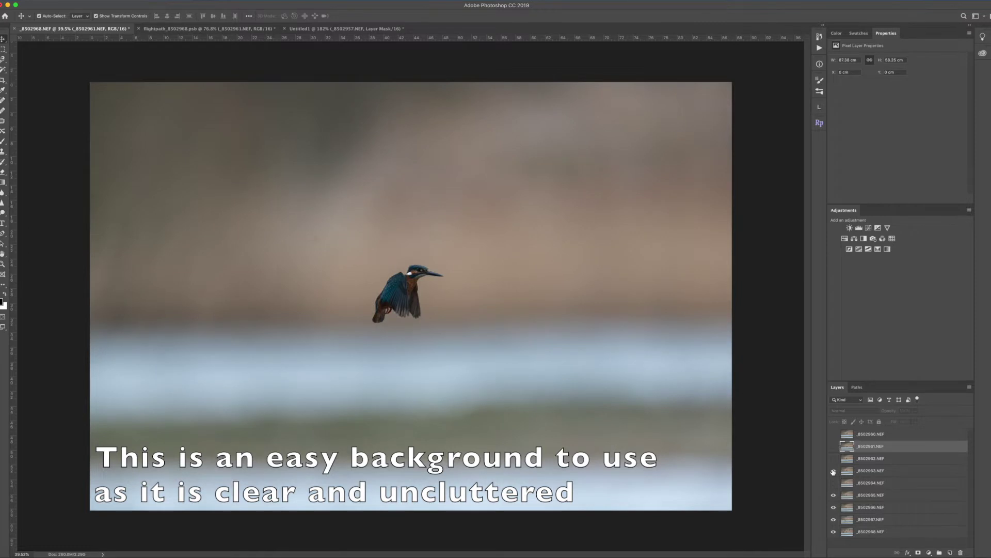
Rename the _8502963.NEF layer as "Background." and move it to the bottom of the layer stack
{"action": "left_click", "coordinate": [861, 469]}
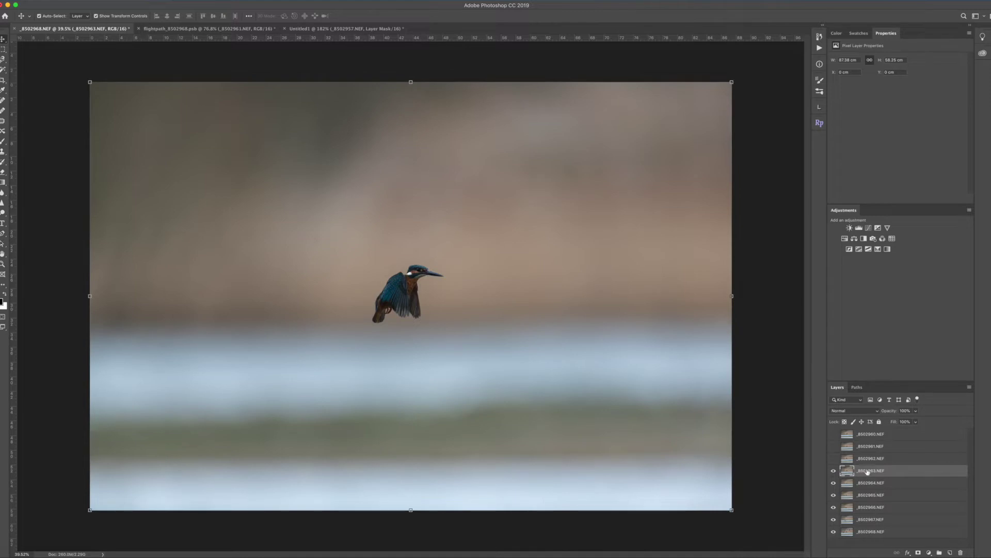
{"action": "double_click", "coordinate": [868, 471]}
{"action": "type", "text": "Background"}
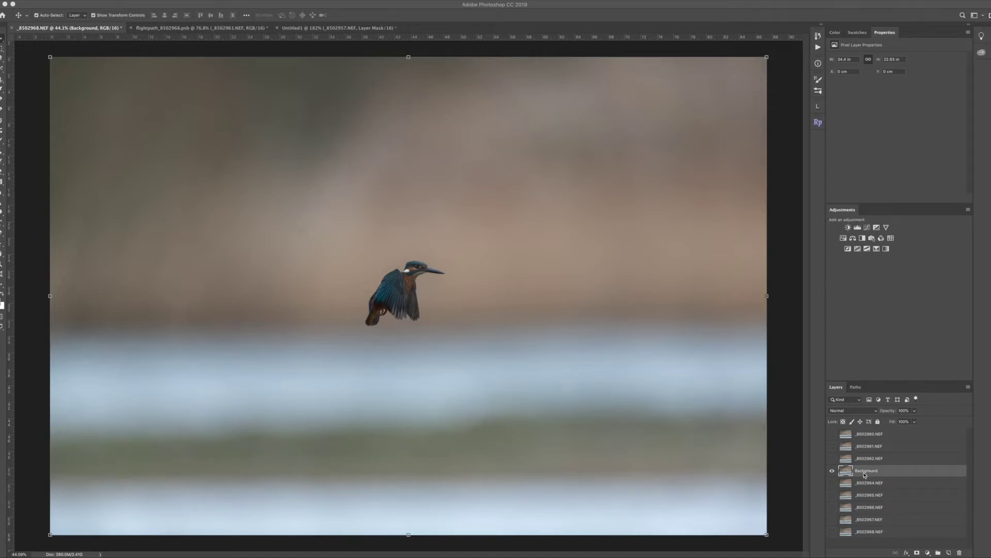
{"action": "double_click", "coordinate": [864, 473]}
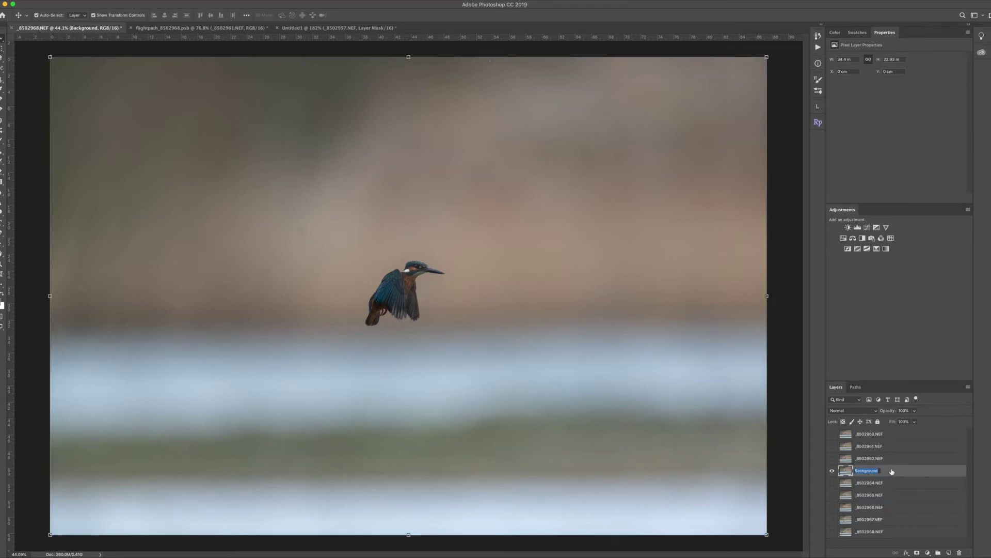
{"action": "type", "text": "8"}
{"action": "type", "text": "ackgroun"}
{"action": "type", "text": "d."}
{"action": "key", "text": "Return"}
{"action": "left_click_drag", "start_coordinate": [863, 472], "coordinate": [862, 540]}
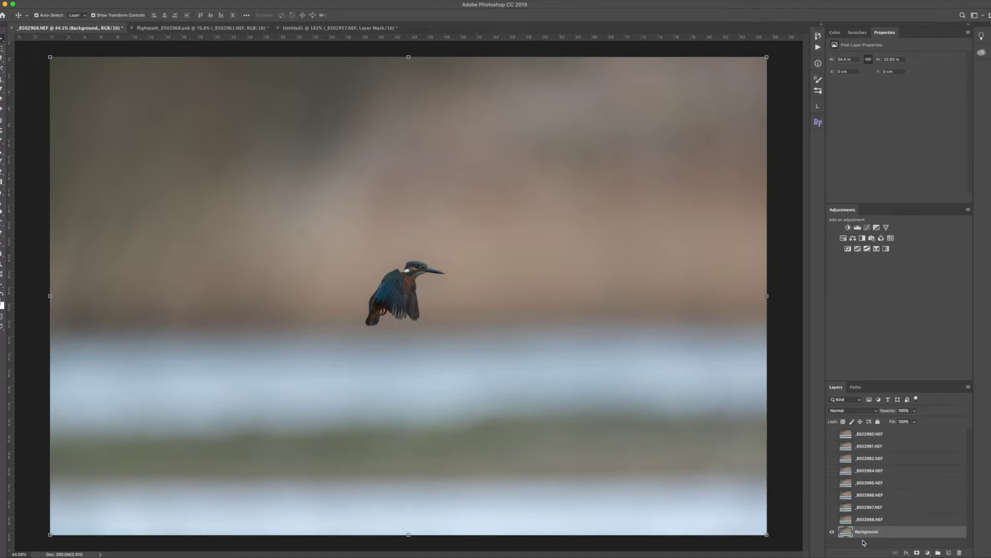
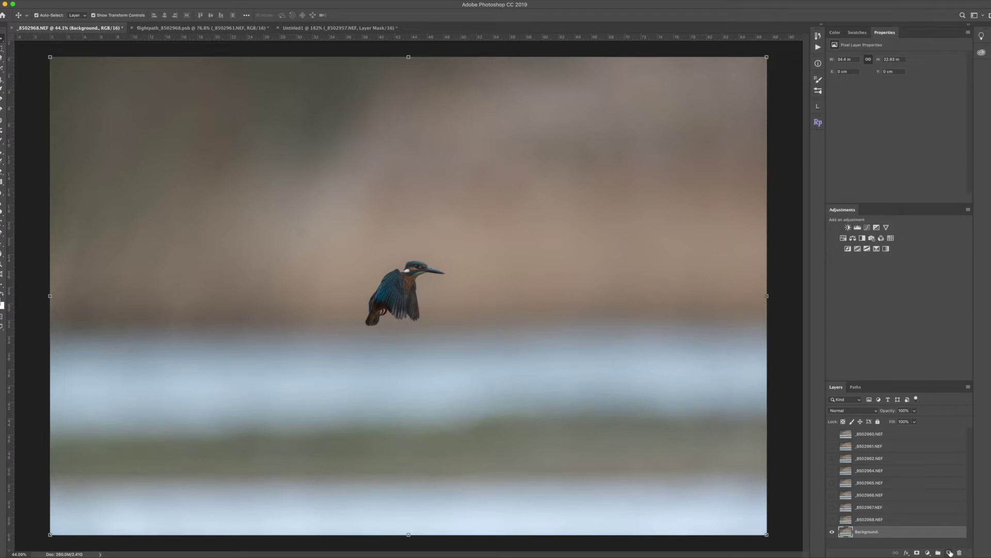
Add a new empty layer directly above the Background layer, leaving the Background layer visible
{"action": "left_click", "coordinate": [950, 553]}
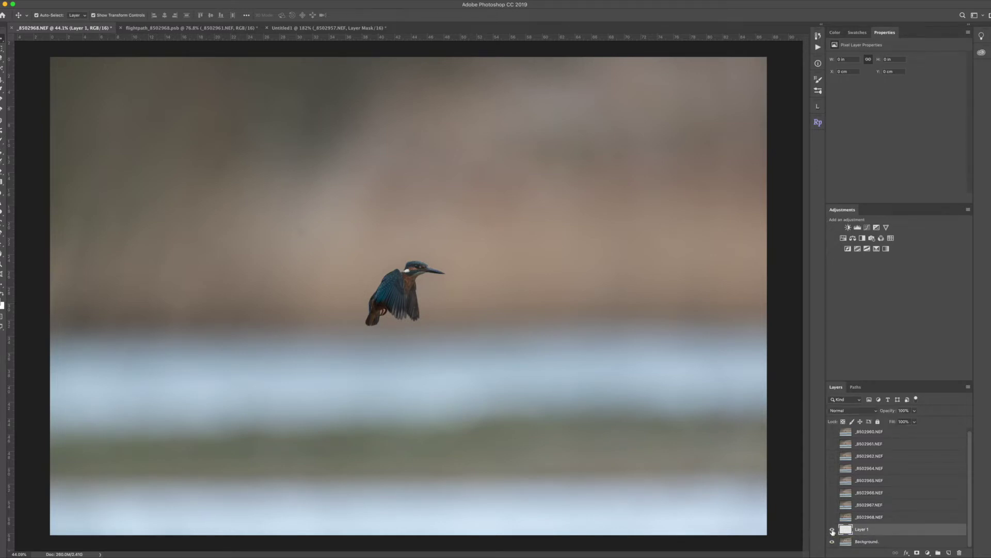
{"action": "left_click", "coordinate": [832, 541]}
{"action": "left_click", "coordinate": [832, 541]}
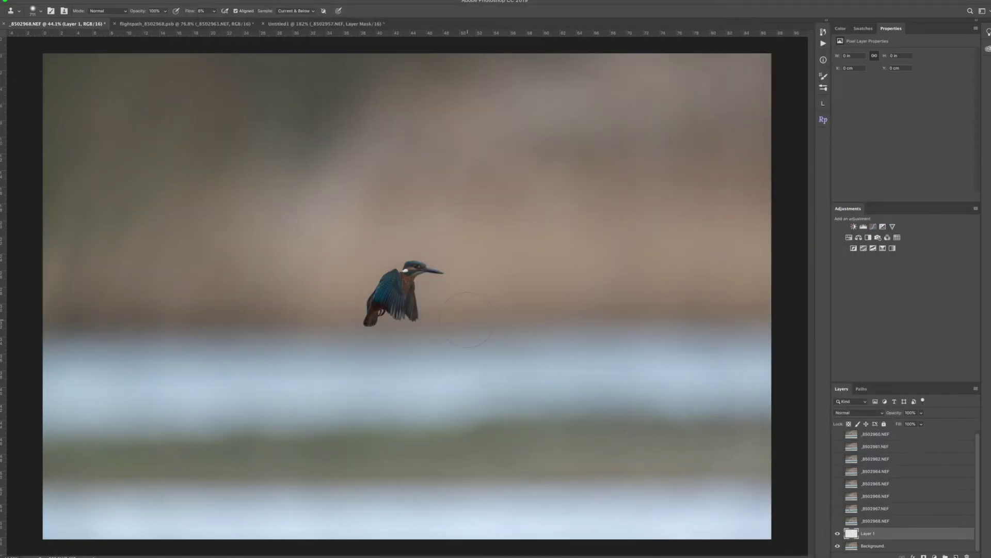
Clone out the kingfisher on Layer 1 with a soft round Clone Stamp, sampling the surrounding blurred background from Current & Below
{"action": "right_click", "coordinate": [467, 320]}
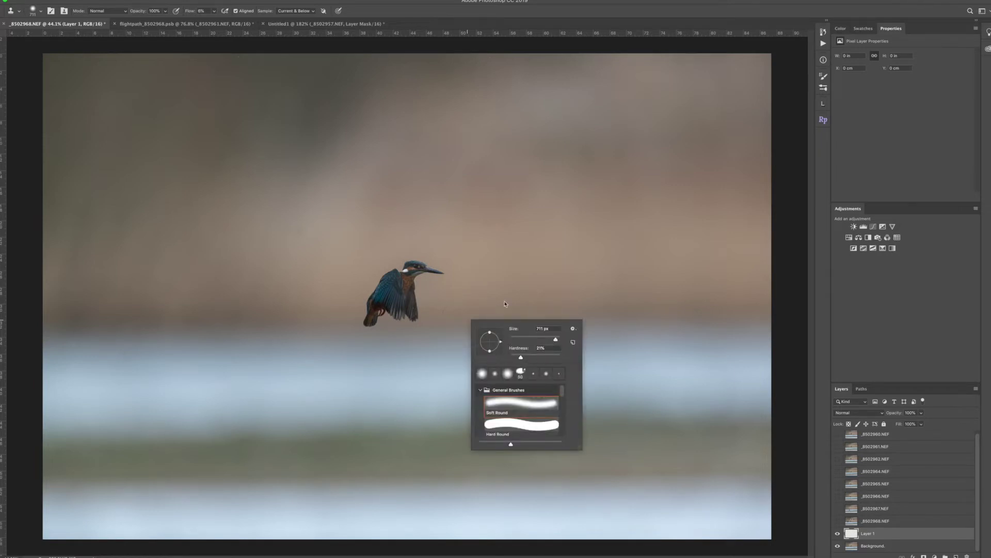
{"action": "left_click", "coordinate": [488, 273]}
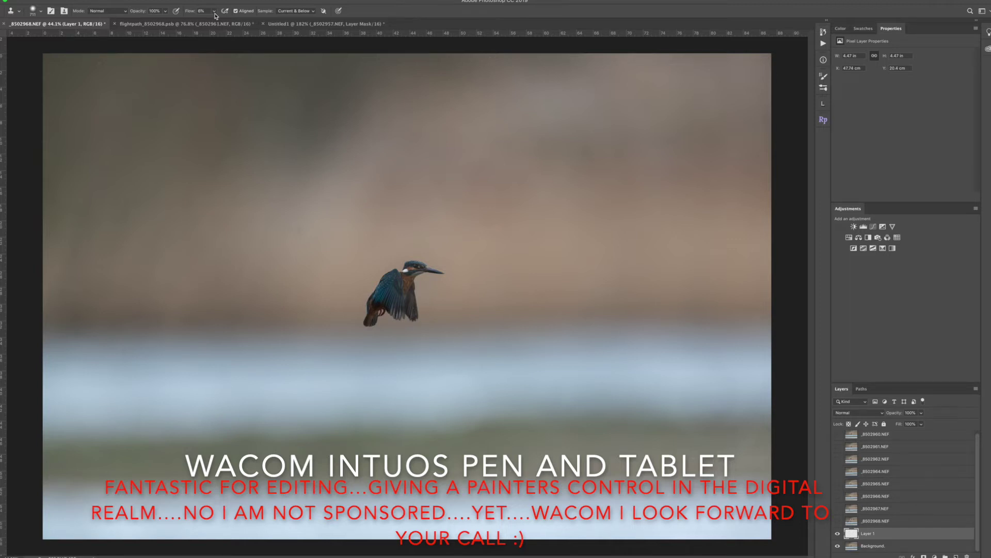
{"action": "key", "text": "ctrl+z"}
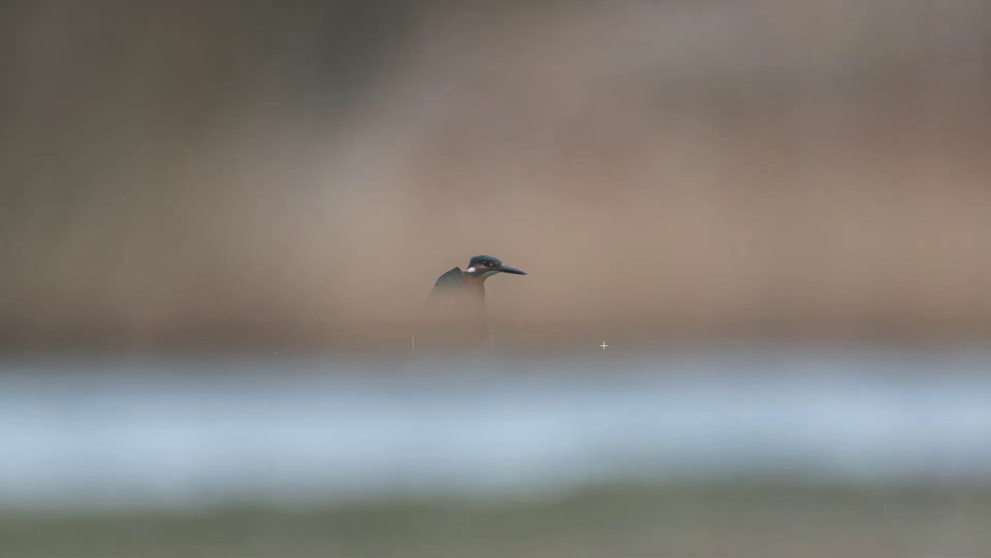
{"action": "mouse_move", "coordinate": [493, 289]}
{"action": "left_mouse_down"}
{"action": "mouse_move", "coordinate": [474, 292]}
{"action": "mouse_move", "coordinate": [491, 306]}
{"action": "mouse_move", "coordinate": [465, 298]}
{"action": "mouse_move", "coordinate": [469, 283]}
{"action": "mouse_move", "coordinate": [457, 271]}
{"action": "mouse_move", "coordinate": [437, 282]}
{"action": "mouse_move", "coordinate": [467, 283]}
{"action": "mouse_move", "coordinate": [440, 289]}
{"action": "mouse_move", "coordinate": [457, 293]}
{"action": "mouse_move", "coordinate": [518, 269]}
{"action": "mouse_move", "coordinate": [523, 254]}
{"action": "mouse_move", "coordinate": [480, 269]}
{"action": "mouse_move", "coordinate": [516, 279]}
{"action": "mouse_move", "coordinate": [521, 267]}
{"action": "mouse_move", "coordinate": [502, 275]}
{"action": "mouse_move", "coordinate": [504, 265]}
{"action": "mouse_move", "coordinate": [442, 276]}
{"action": "mouse_move", "coordinate": [481, 286]}
{"action": "mouse_move", "coordinate": [480, 307]}
{"action": "mouse_move", "coordinate": [514, 294]}
{"action": "mouse_move", "coordinate": [394, 323]}
{"action": "left_mouse_up"}
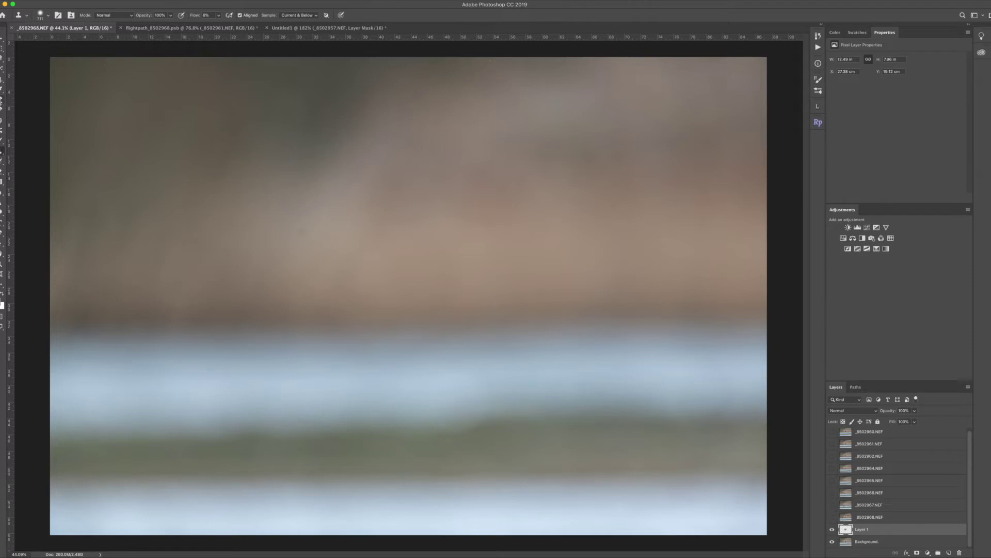
Remove dust spots from the blurred backdrop on Layer 1 with the Content-Aware Spot Healing Brush, sampling all layers
{"action": "left_click", "coordinate": [3, 105]}
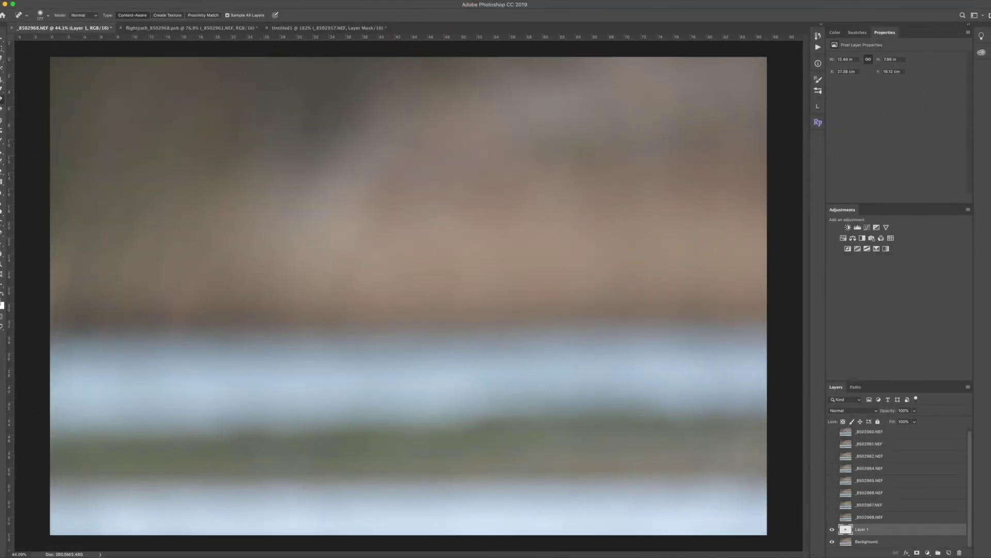
{"action": "left_click_drag", "start_coordinate": [298, 229], "coordinate": [298, 240]}
{"action": "left_click", "coordinate": [129, 350]}
{"action": "scroll", "coordinate": [345, 115], "scroll_direction": "up", "scroll_amount": 5}
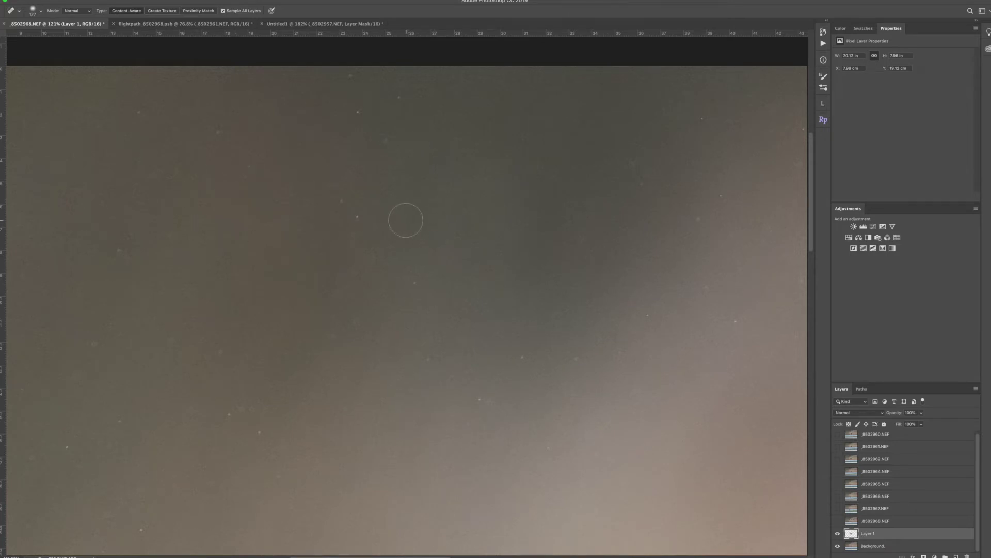
{"action": "scroll", "coordinate": [406, 222], "scroll_direction": "down", "scroll_amount": 5}
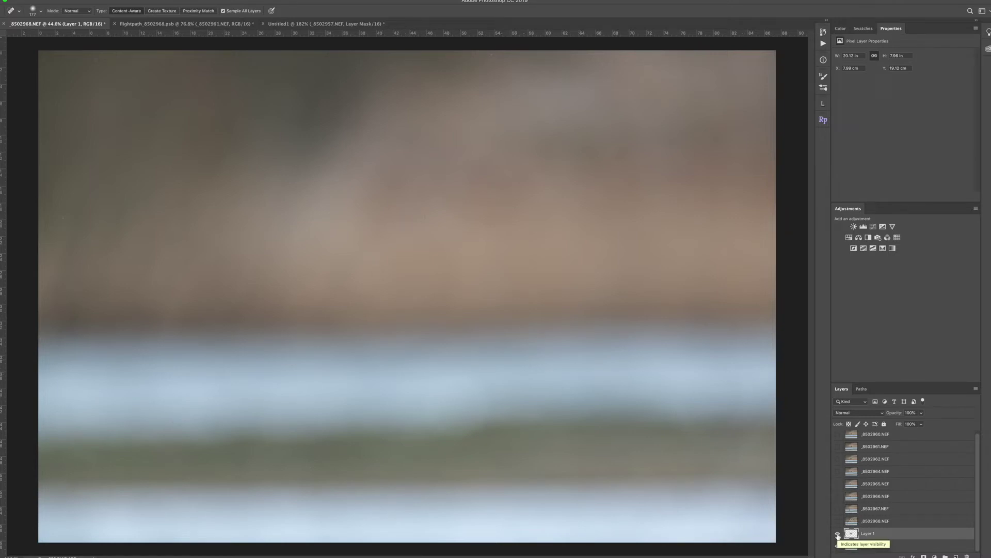
Compare the picture with and without the retouching on Layer 1
{"action": "left_click", "coordinate": [838, 534]}
{"action": "left_click", "coordinate": [837, 534]}
{"action": "left_click", "coordinate": [837, 533]}
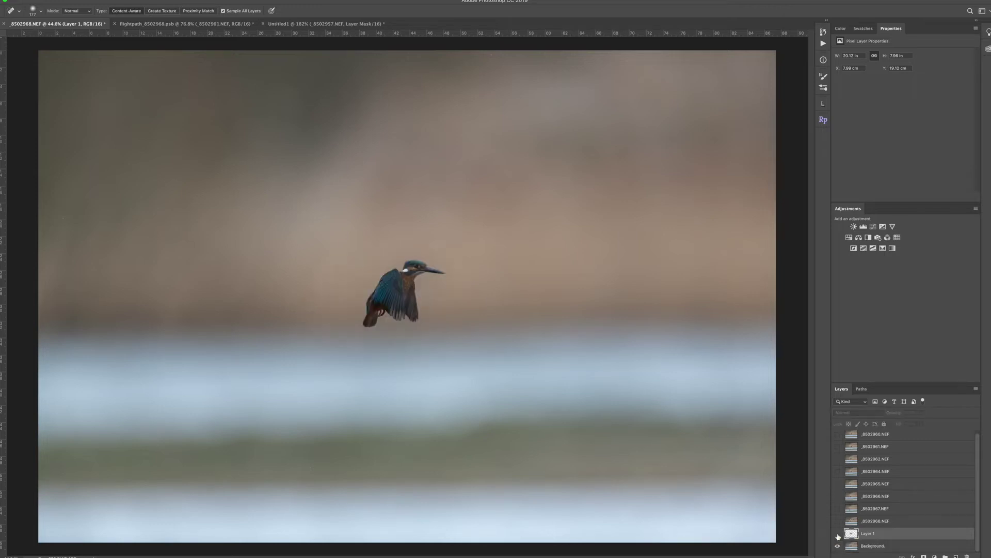
{"action": "left_click", "coordinate": [837, 534]}
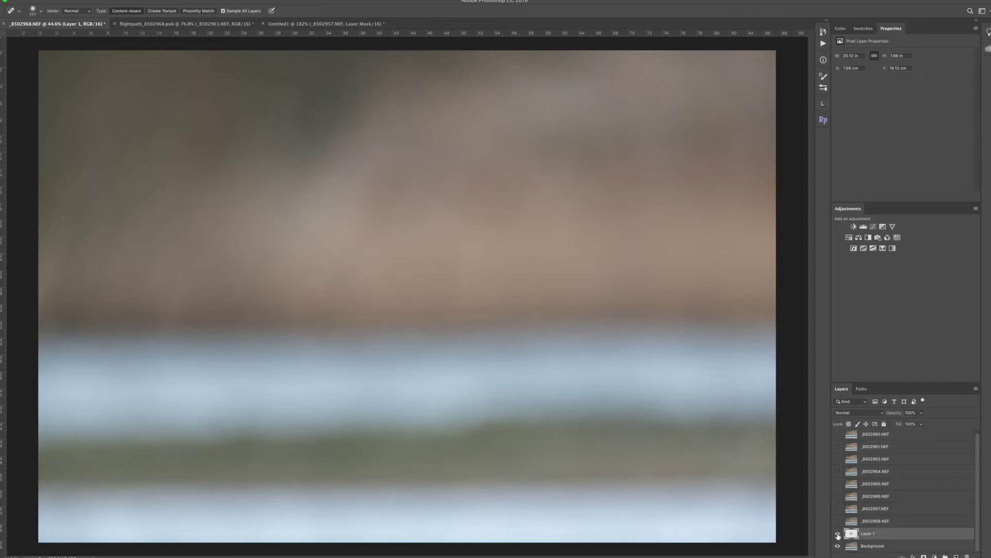
Stamp the visible layers into a new merged layer above Layer 1 and name it "Background Blend"
{"action": "left_click", "coordinate": [873, 546], "text": "shift"}
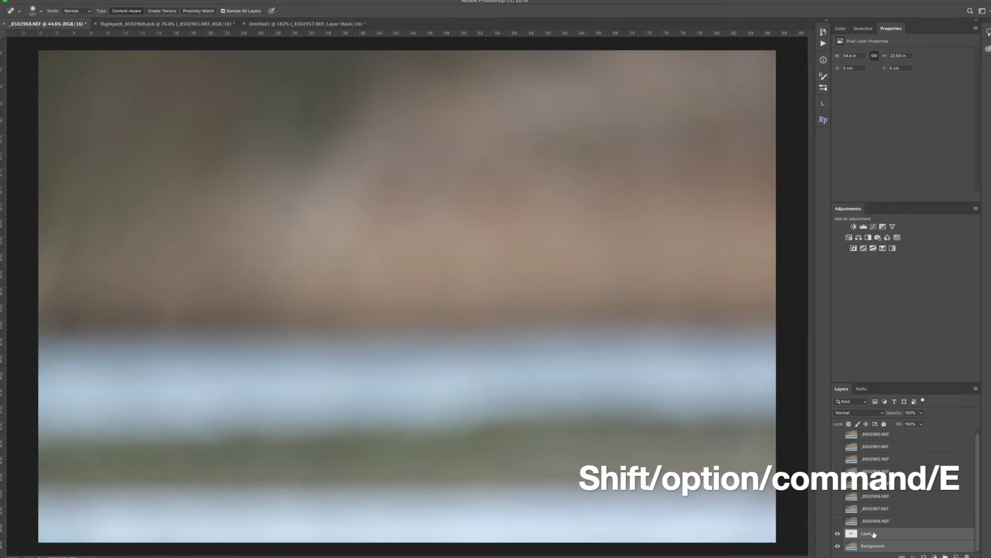
{"action": "key", "text": "shift+alt+super+e"}
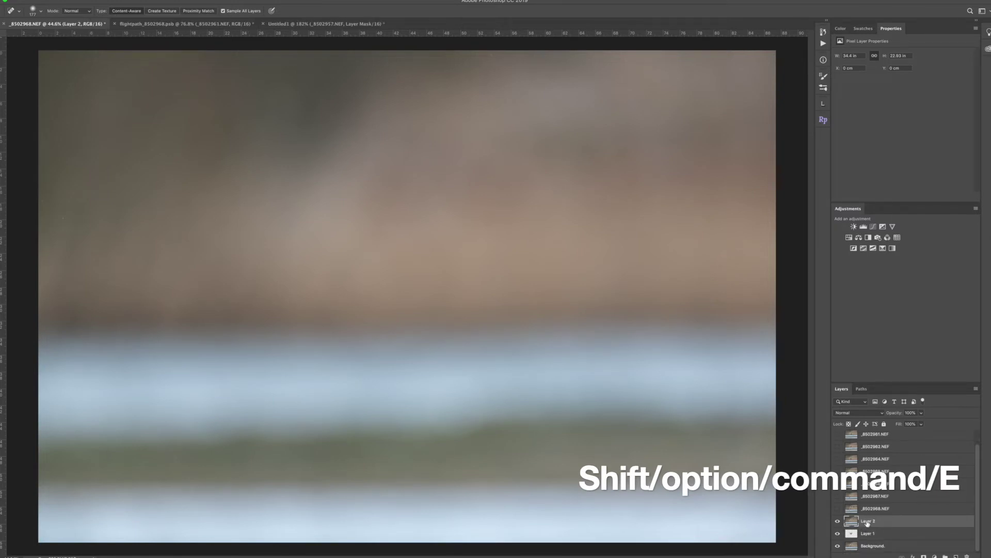
{"action": "scroll", "coordinate": [868, 524], "scroll_direction": "up", "scroll_amount": 1}
{"action": "double_click", "coordinate": [869, 533]}
{"action": "type", "text": "Background Blend"}
{"action": "key", "text": "Return"}
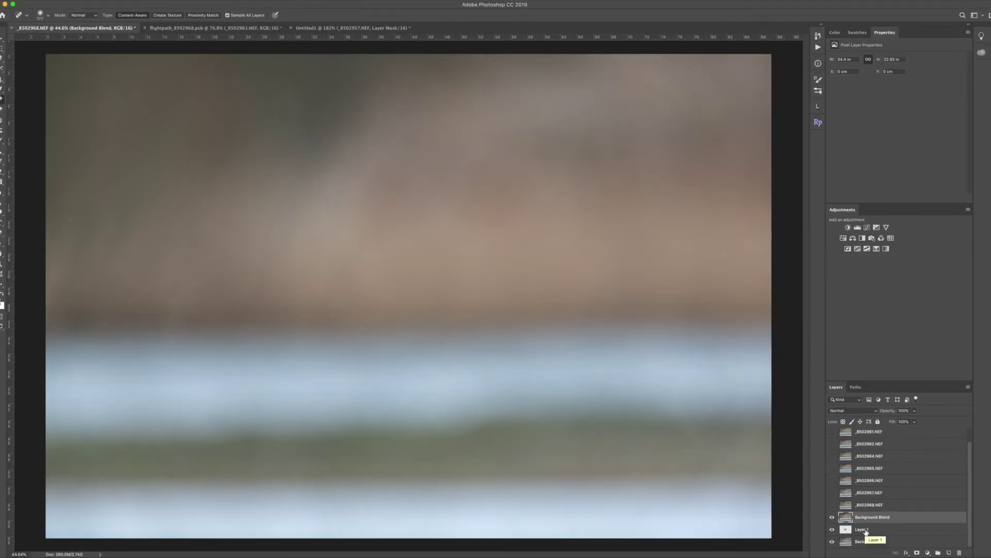
Group Layer 1 with the Background layer and name the group "Background clone"
{"action": "left_click", "coordinate": [866, 531]}
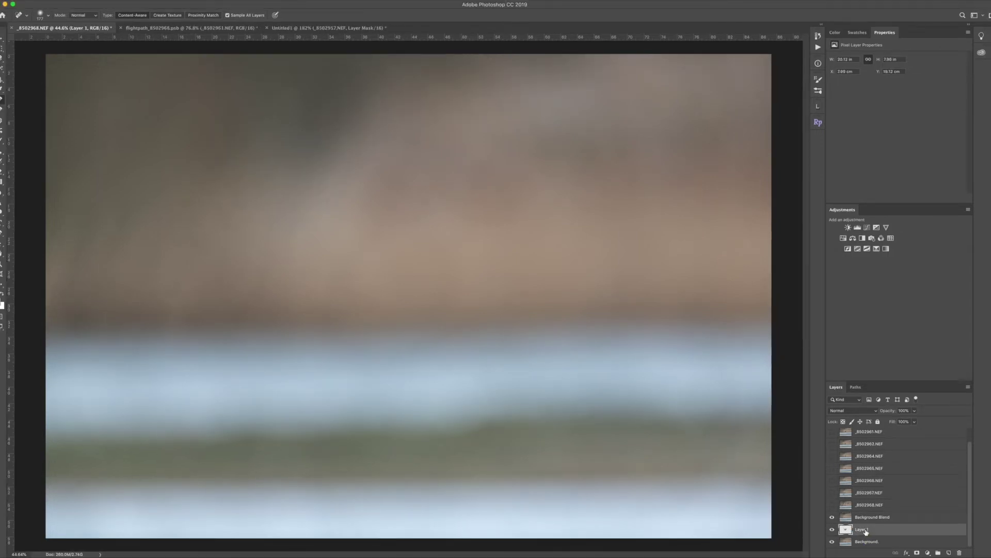
{"action": "left_click", "coordinate": [865, 542], "text": "shift"}
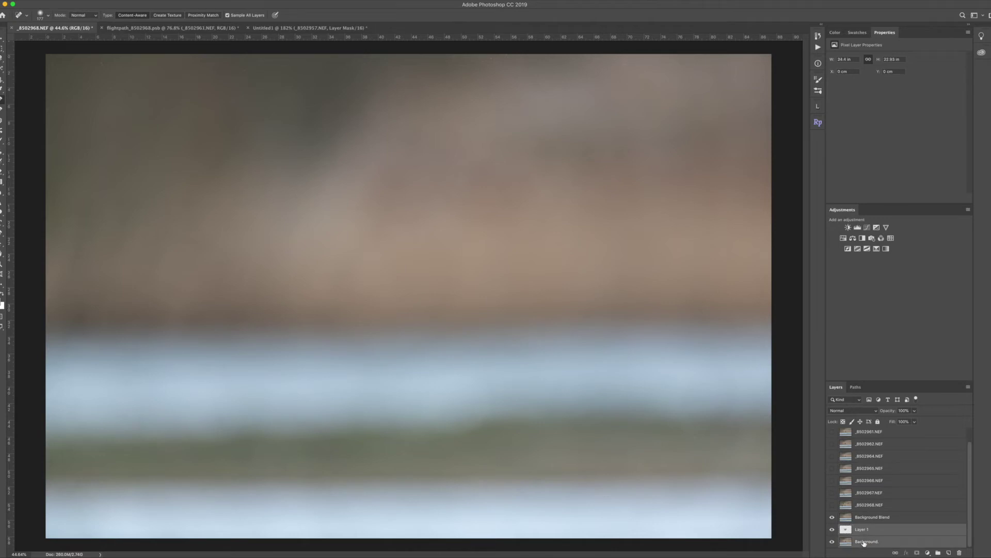
{"action": "left_click", "coordinate": [938, 552]}
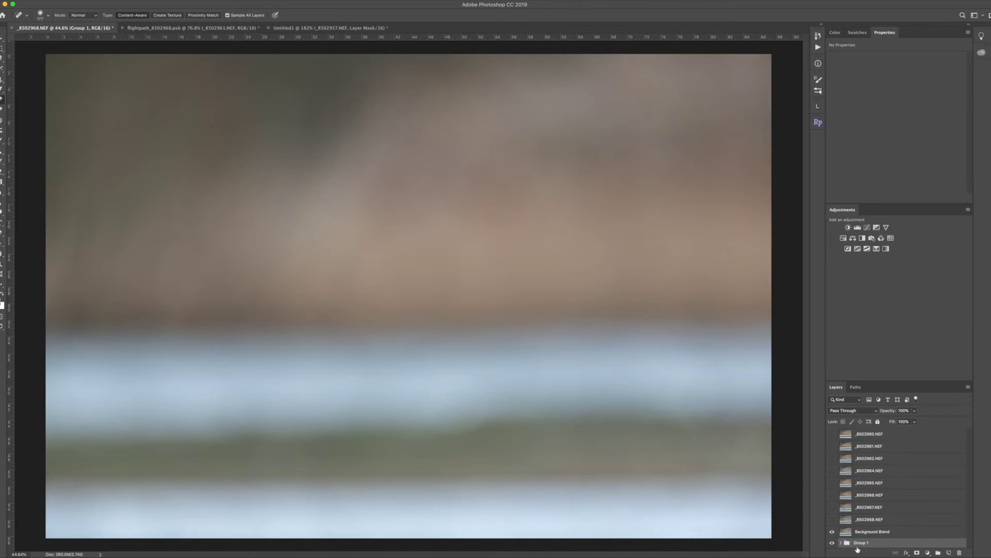
{"action": "double_click", "coordinate": [861, 542]}
{"action": "type", "text": "Bac"}
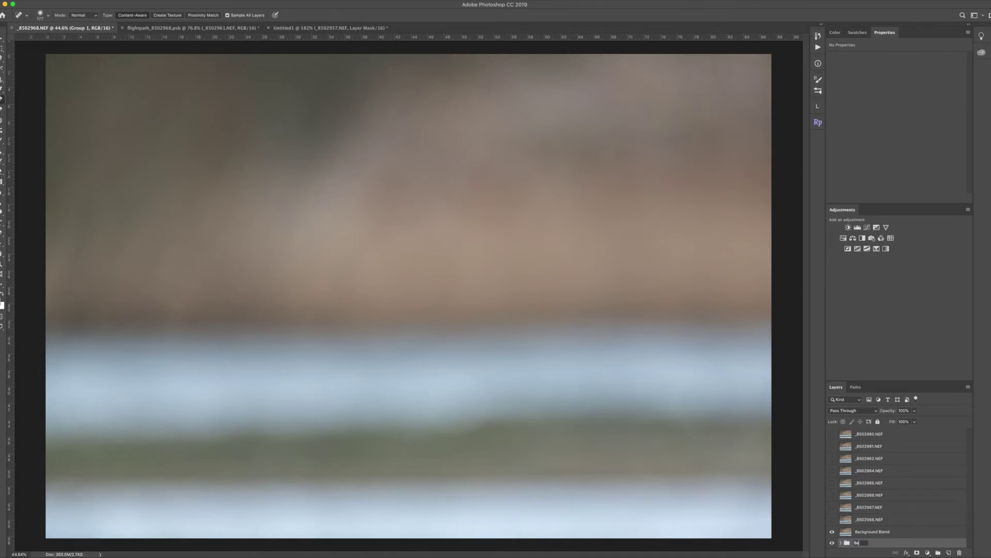
{"action": "type", "text": "kground clone"}
{"action": "key", "text": "Return"}
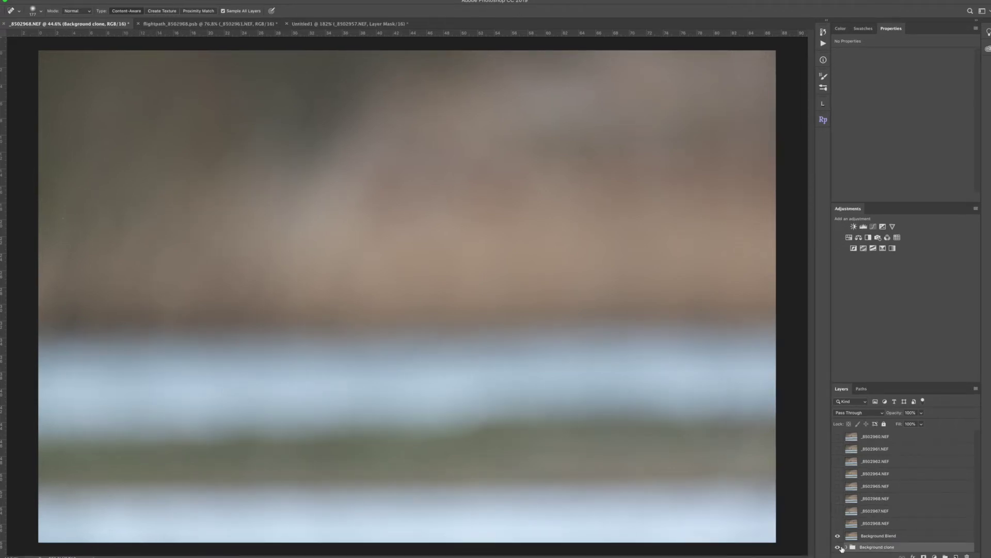
Hide the Background clone group and toggle the Background Blend layer off and on to check it
{"action": "left_click", "coordinate": [838, 547]}
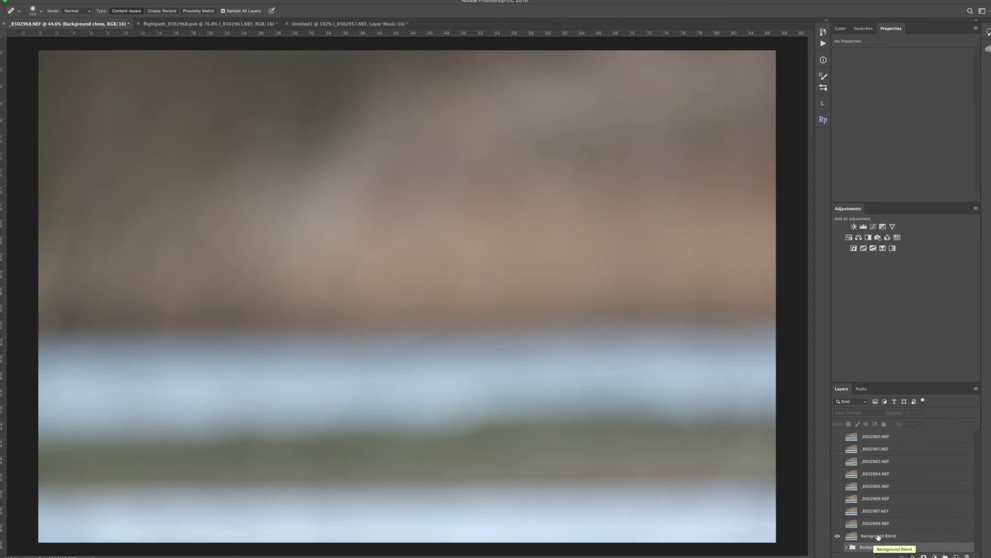
{"action": "left_click", "coordinate": [878, 537]}
{"action": "left_click", "coordinate": [837, 535]}
{"action": "left_click", "coordinate": [837, 535]}
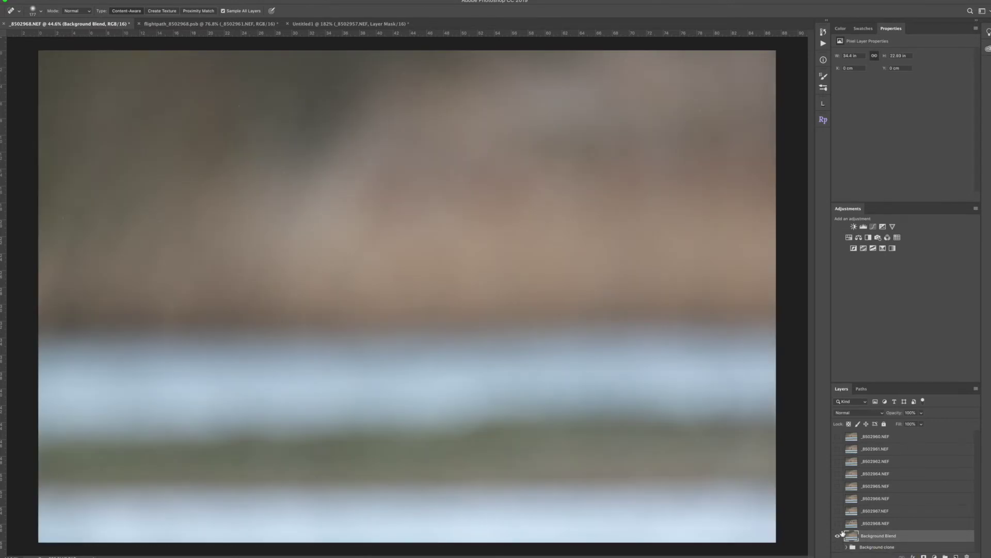
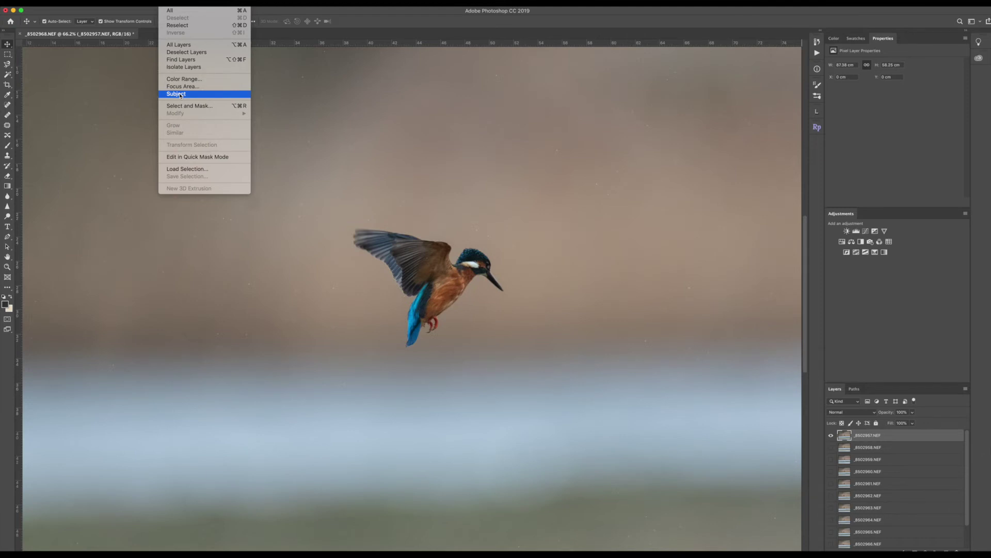
Isolate the kingfisher on layer _8502957.NEF with Select Subject and a layer mask
{"action": "left_click", "coordinate": [176, 94]}
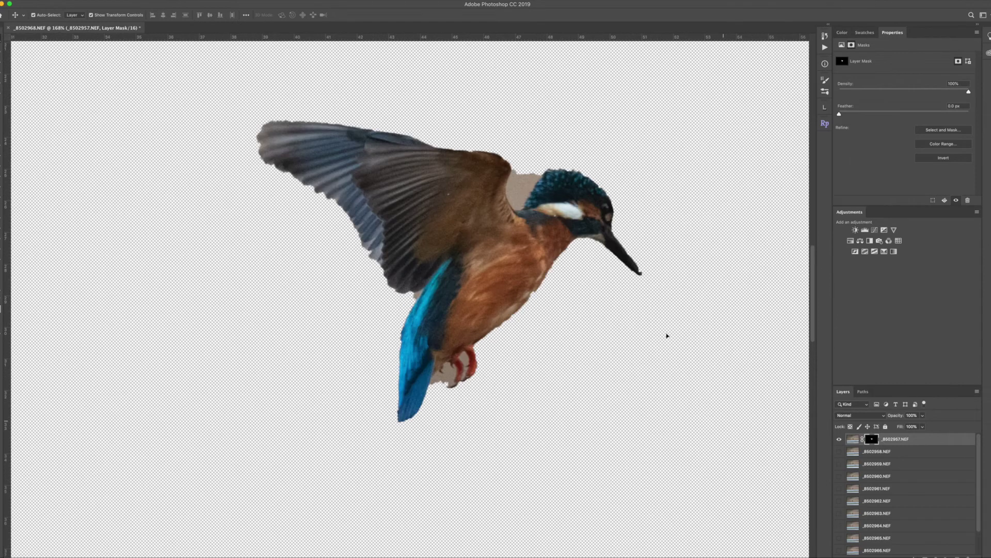
{"action": "key", "text": "super+0"}
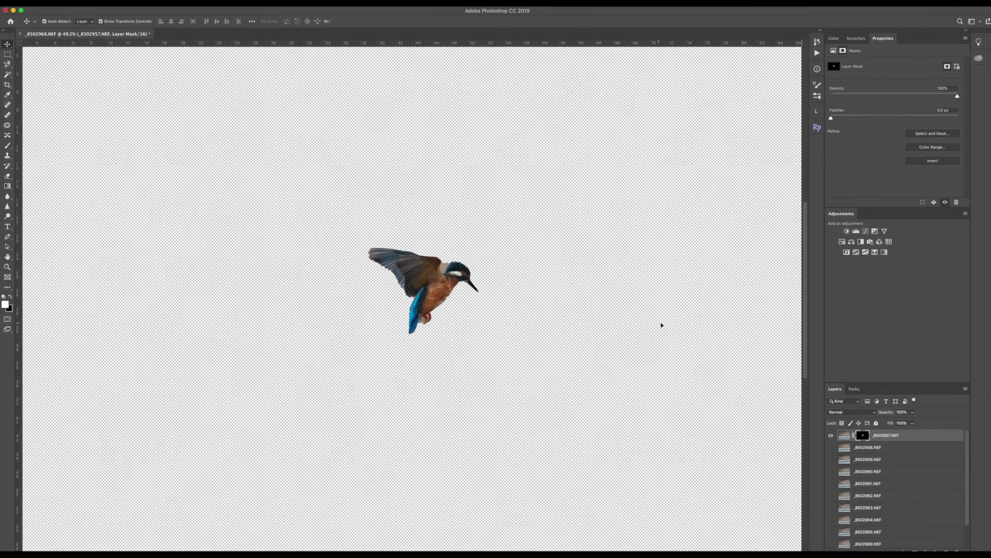
Show only layer _8502958.NEF and cut out its kingfisher with Select Subject and a layer mask
{"action": "left_click", "coordinate": [831, 448]}
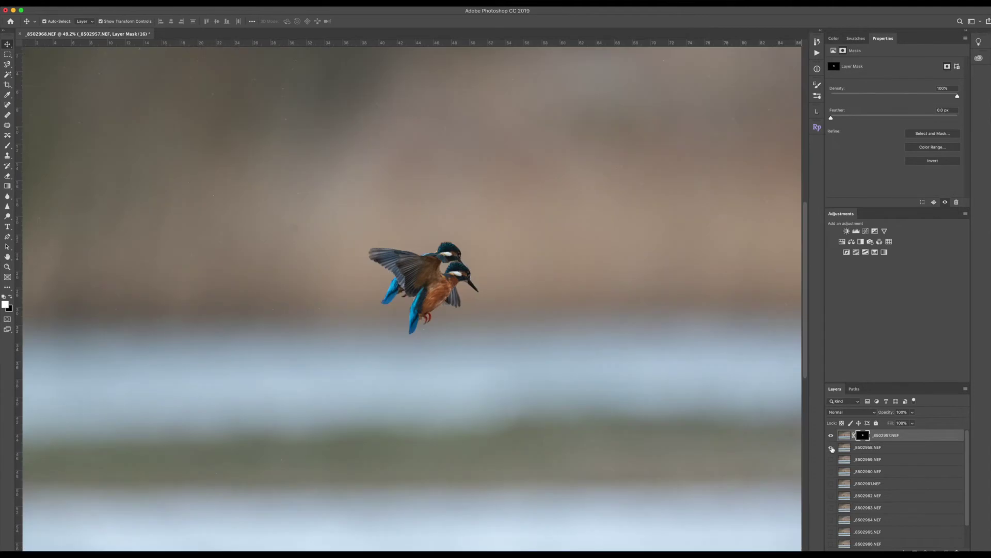
{"action": "left_click", "coordinate": [831, 436]}
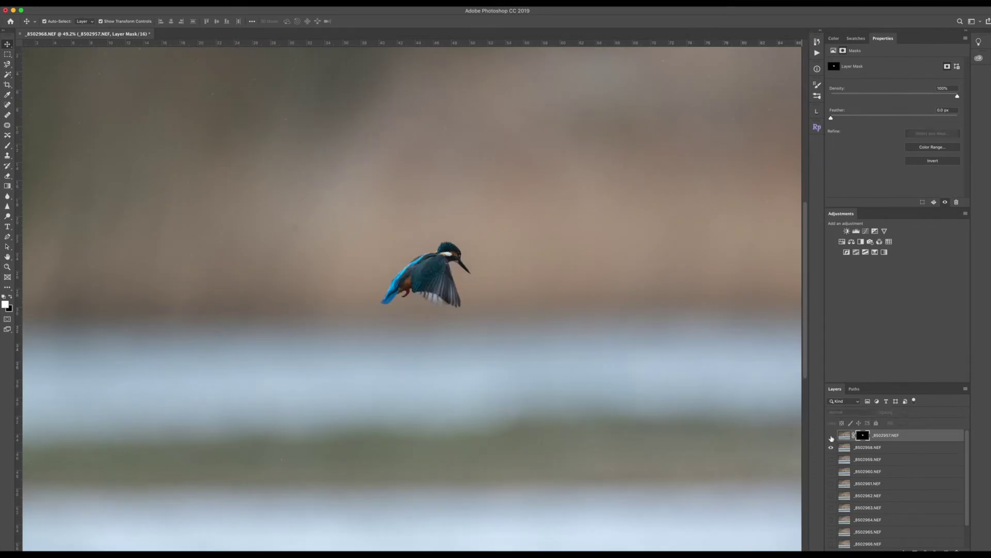
{"action": "left_click", "coordinate": [870, 447]}
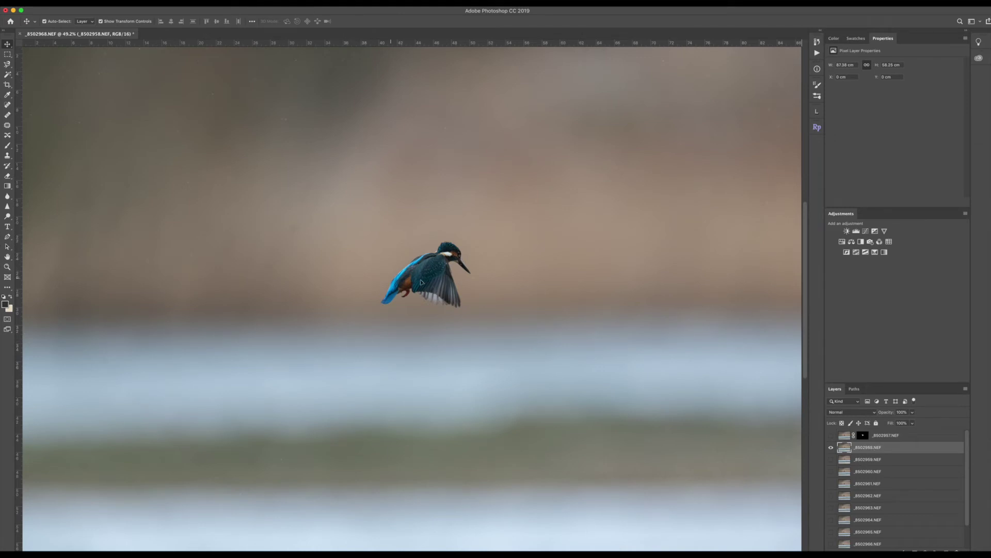
{"action": "left_click", "coordinate": [196, 8]}
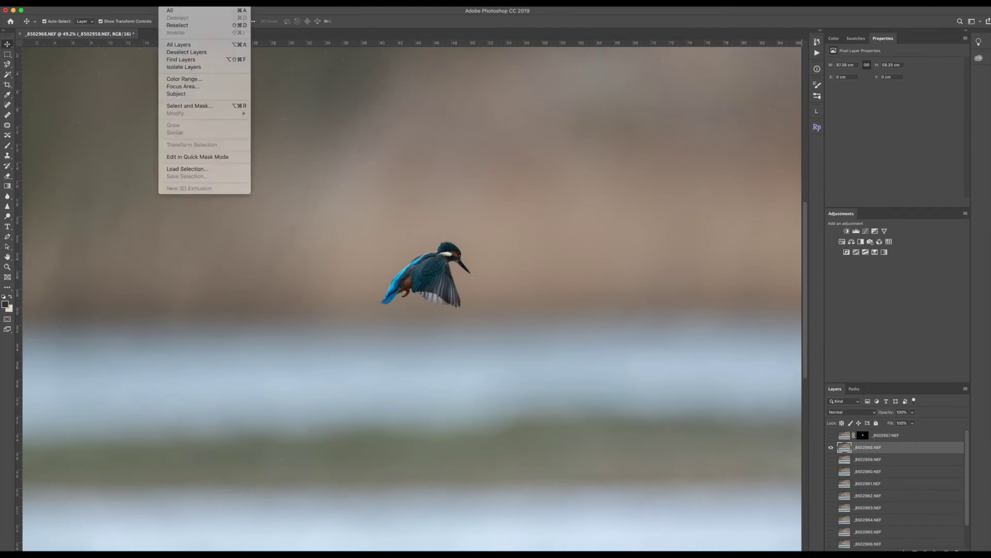
{"action": "left_click", "coordinate": [197, 94]}
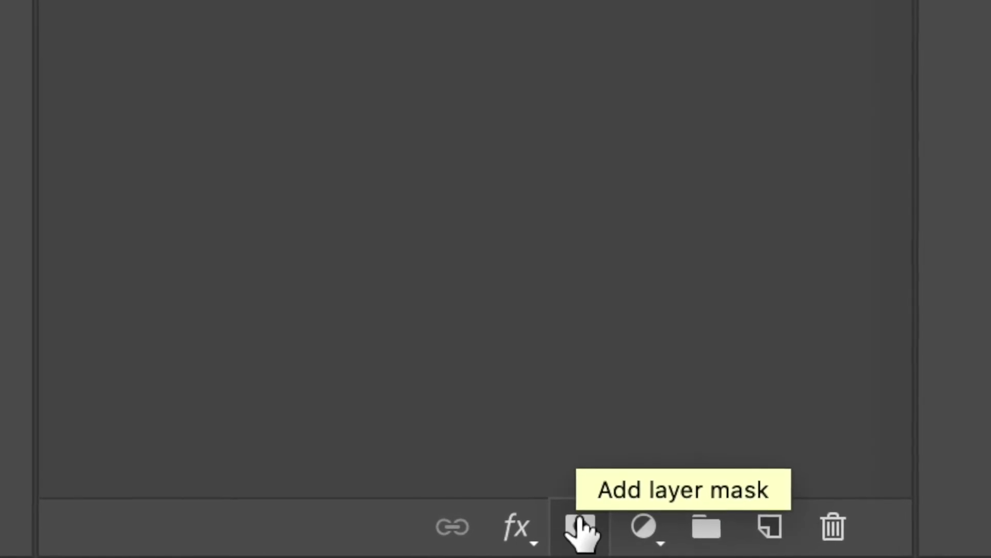
{"action": "left_click", "coordinate": [579, 523]}
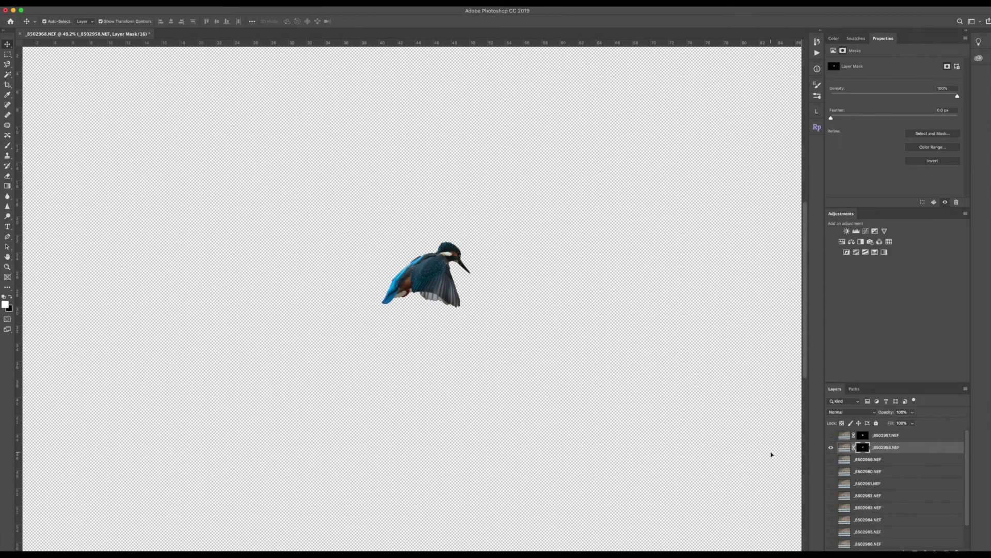
Show only layer _8502959.NEF and mask its kingfisher using Select Subject
{"action": "left_click", "coordinate": [831, 459]}
{"action": "left_click", "coordinate": [830, 447]}
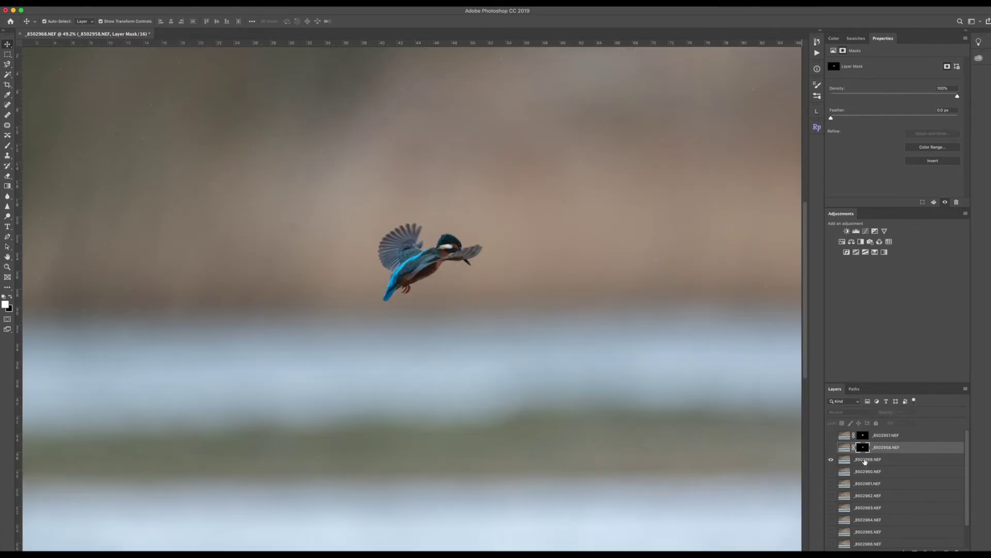
{"action": "left_click", "coordinate": [863, 459]}
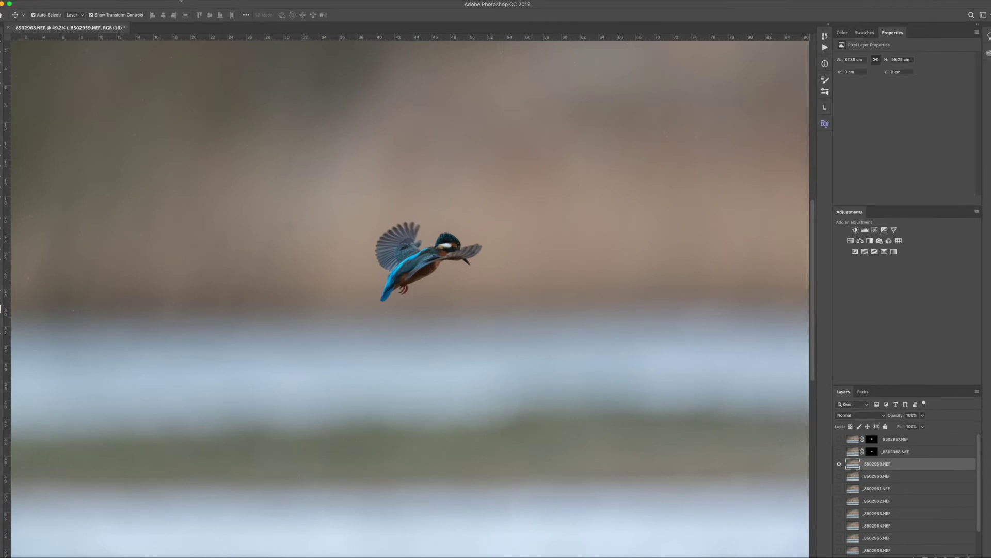
{"action": "left_click", "coordinate": [180, 1]}
{"action": "left_click", "coordinate": [206, 119]}
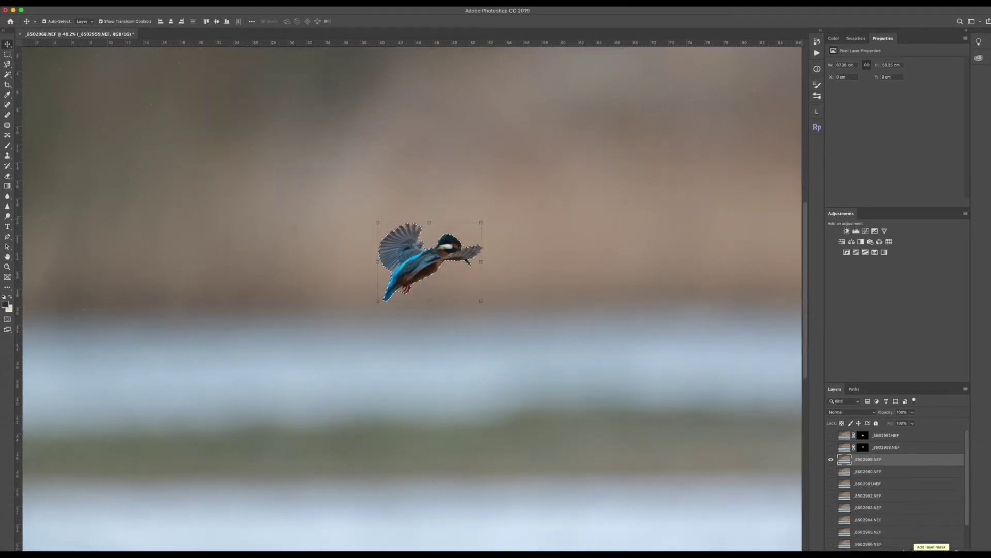
{"action": "left_click", "coordinate": [924, 548]}
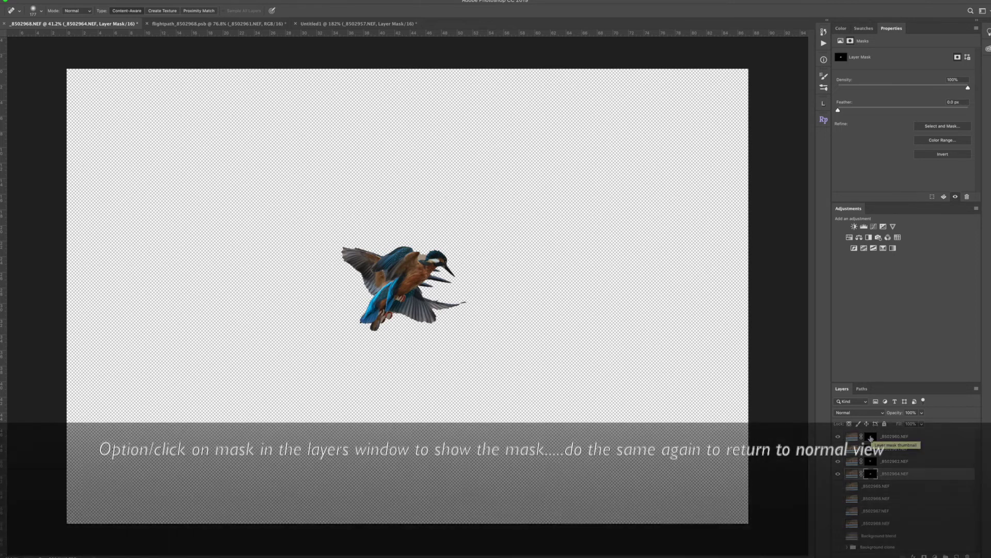
Inspect the layer mask of _8502960.NEF on its own, return to the normal view and show the Background blend layer
{"action": "left_click", "coordinate": [872, 438], "text": "alt"}
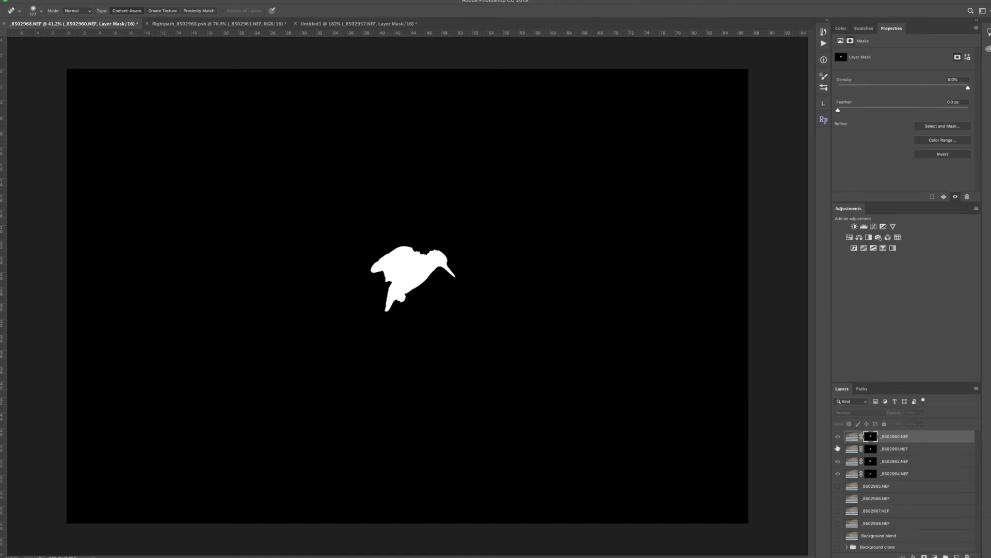
{"action": "left_click", "coordinate": [872, 439], "text": "alt"}
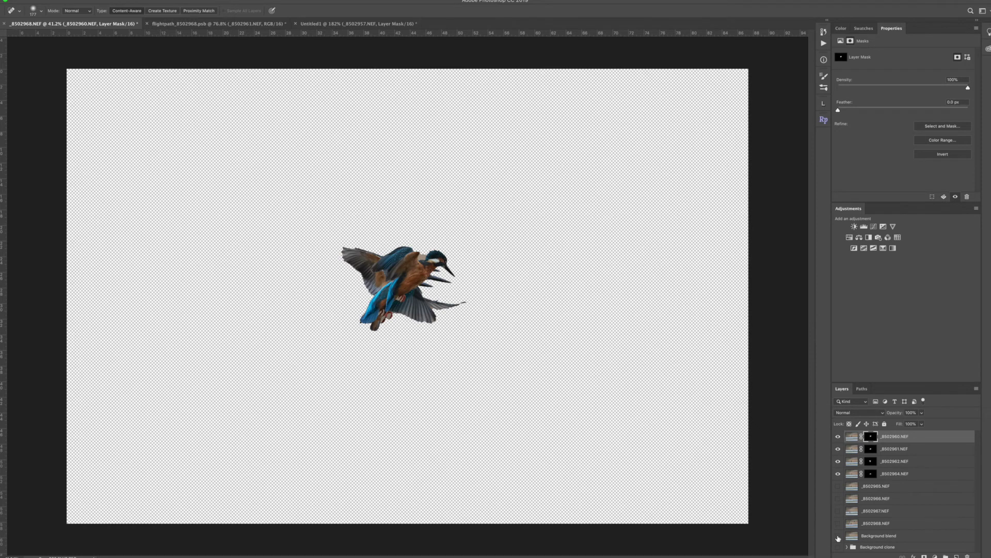
{"action": "left_click", "coordinate": [838, 538]}
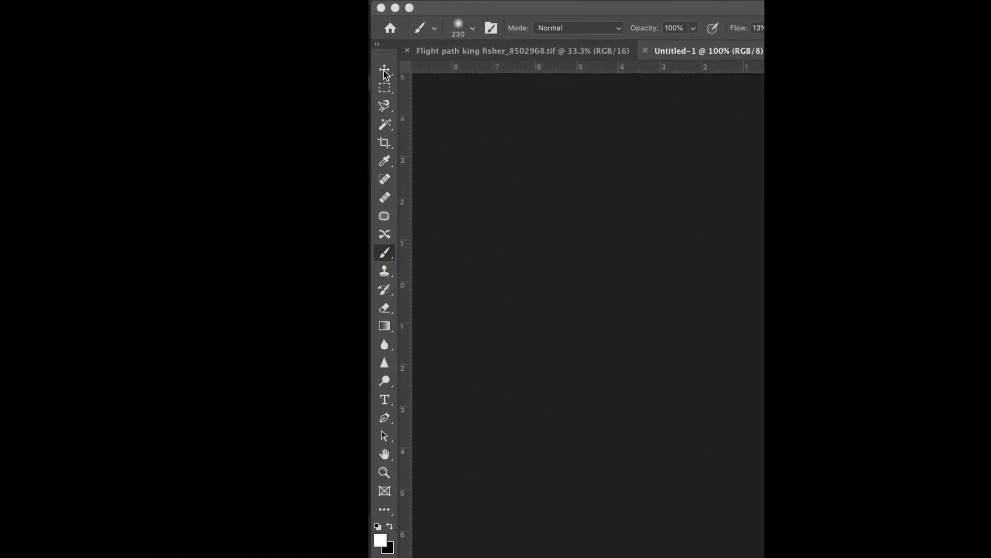
Spread the four overlapping masked kingfishers apart across the blurred background with the Move tool
{"action": "left_click", "coordinate": [383, 78]}
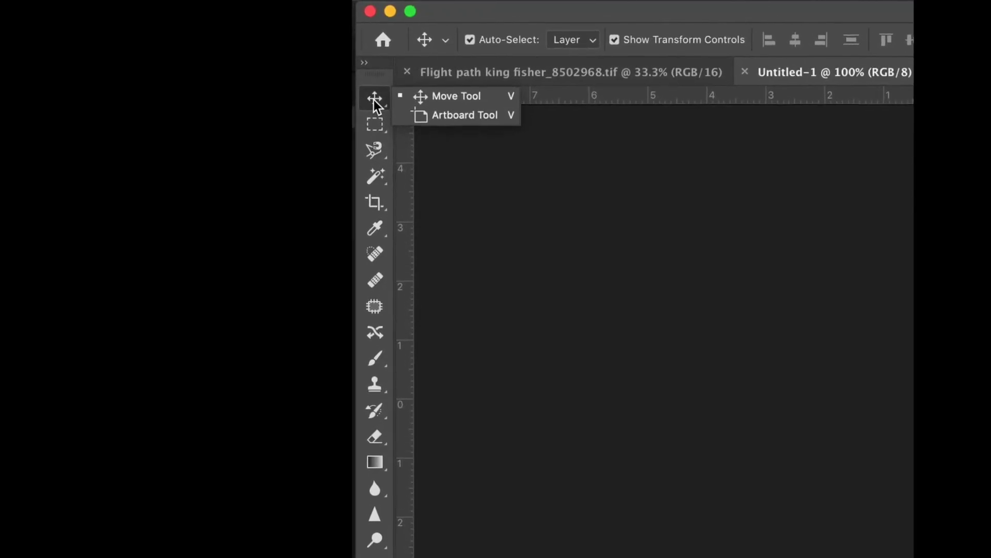
{"action": "left_click", "coordinate": [475, 107]}
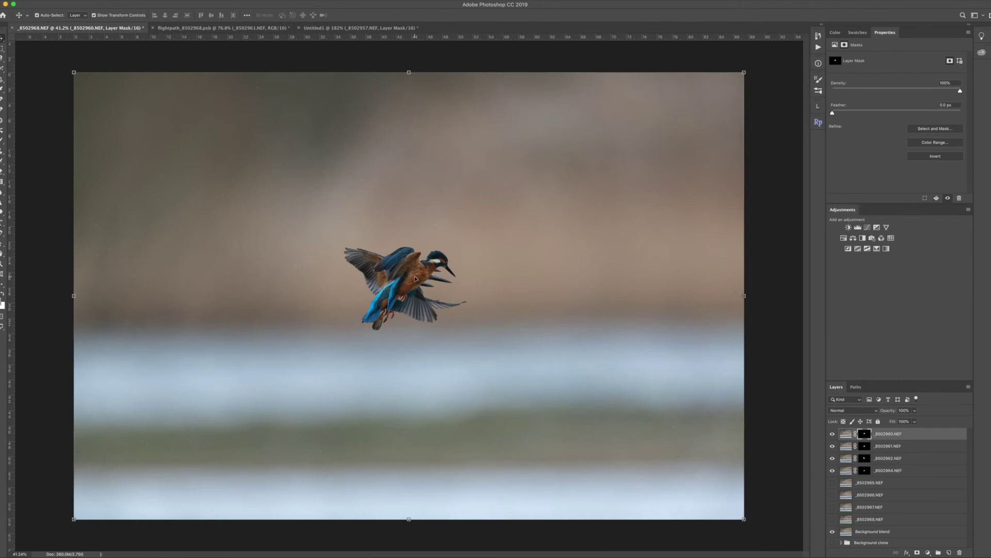
{"action": "left_click_drag", "start_coordinate": [257, 352], "coordinate": [479, 233]}
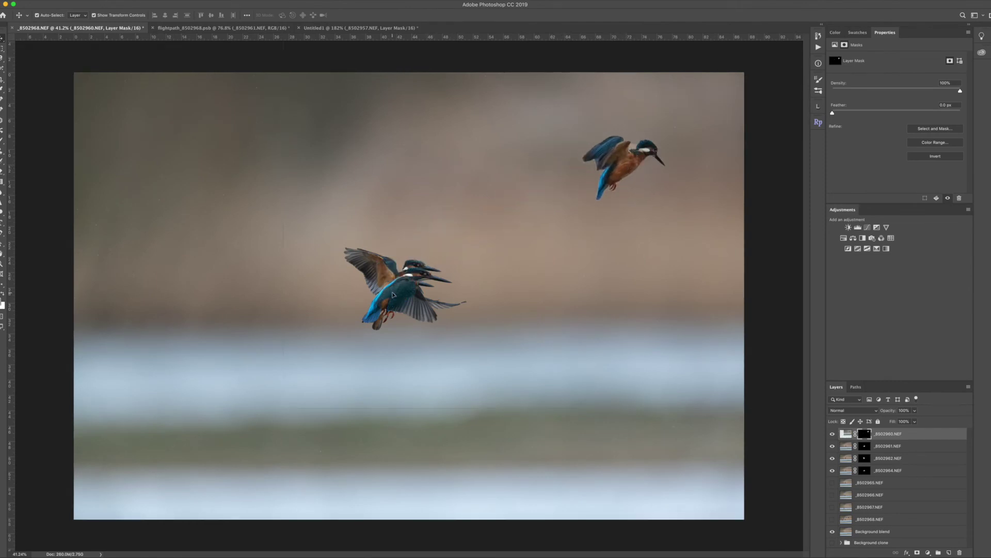
{"action": "left_click_drag", "start_coordinate": [391, 294], "coordinate": [181, 212]}
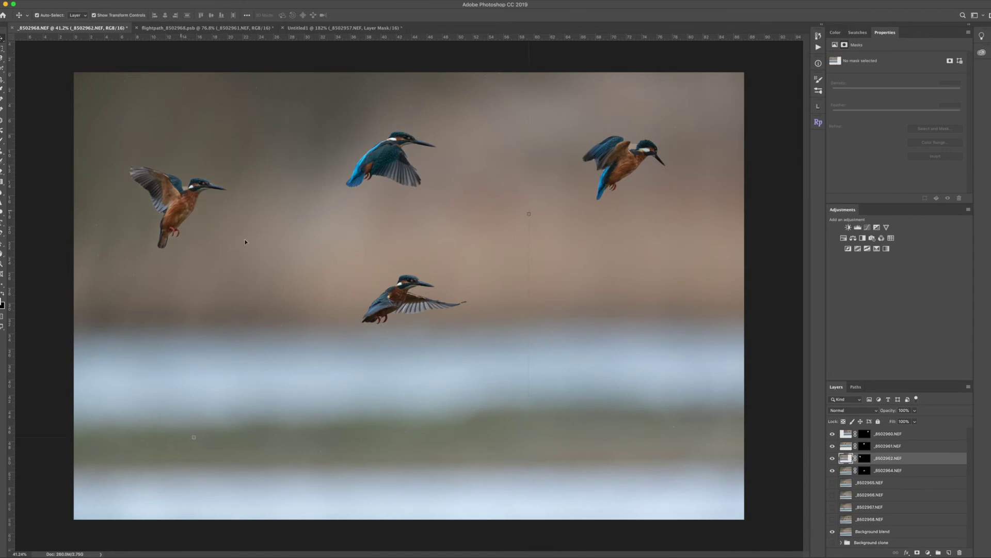
{"action": "left_click_drag", "start_coordinate": [395, 298], "coordinate": [604, 311]}
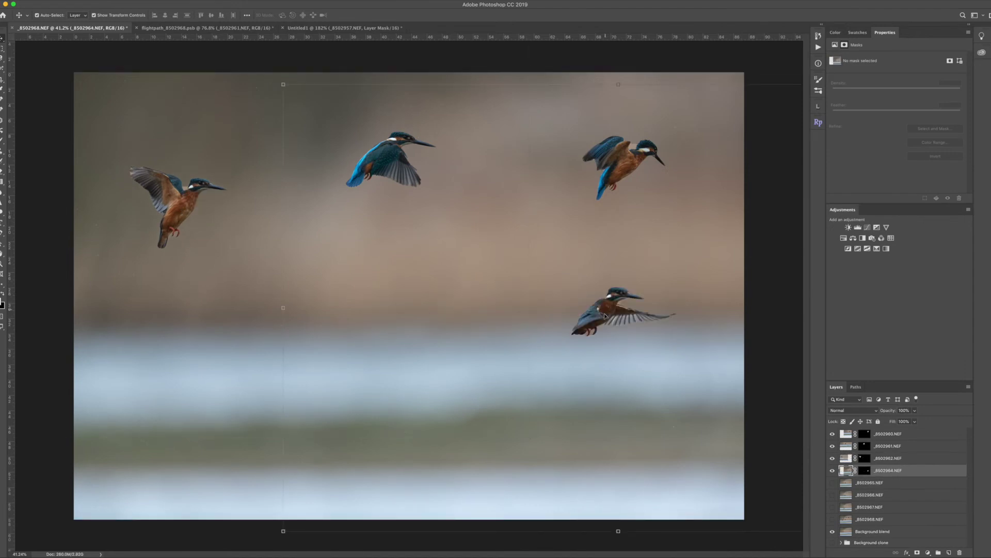
{"action": "left_click_drag", "start_coordinate": [607, 315], "coordinate": [506, 308]}
{"action": "left_click_drag", "start_coordinate": [601, 159], "coordinate": [557, 166]}
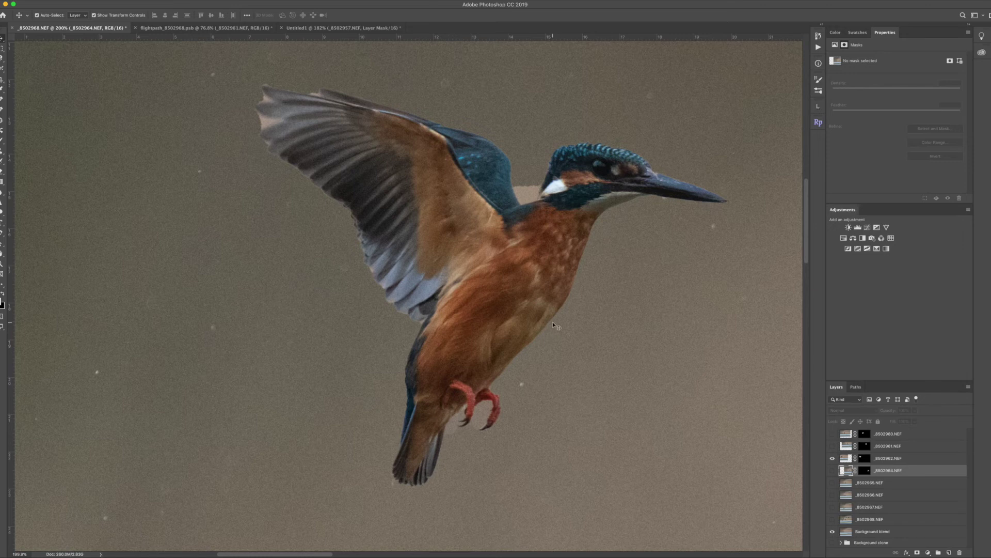
Paint black with a soft brush on the _8502962.NEF layer mask to hide the leftover backdrop between the wing and head
{"action": "left_click", "coordinate": [527, 187]}
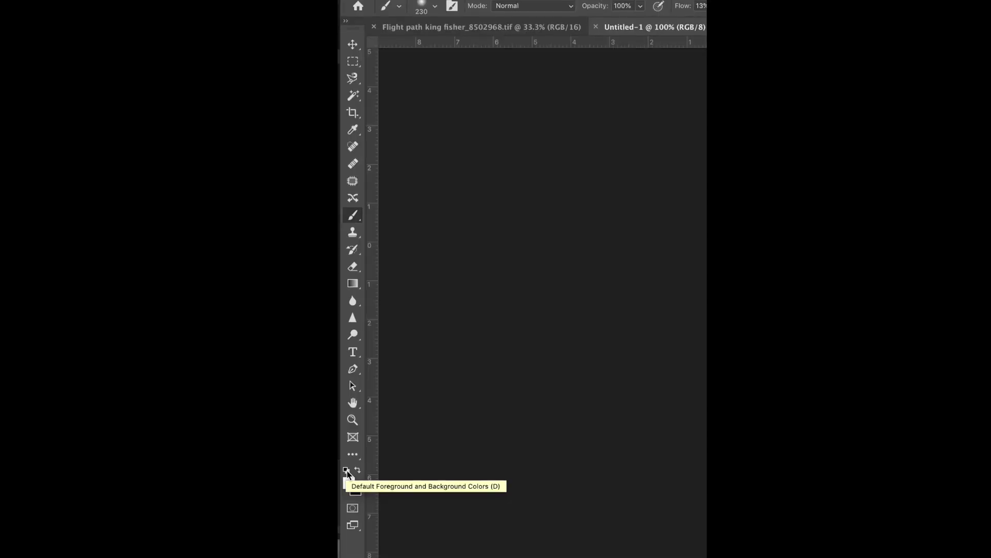
{"action": "left_click", "coordinate": [347, 471]}
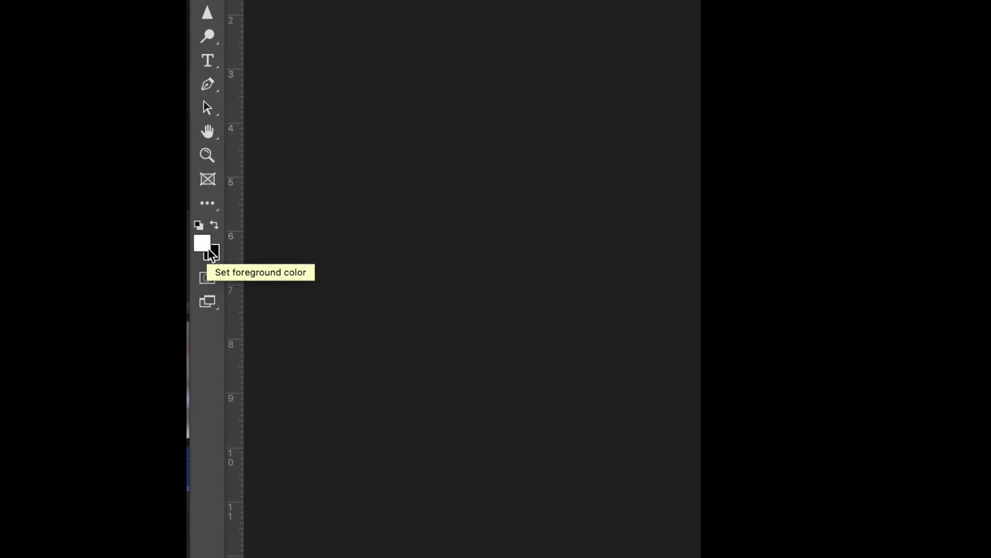
{"action": "key", "text": "x"}
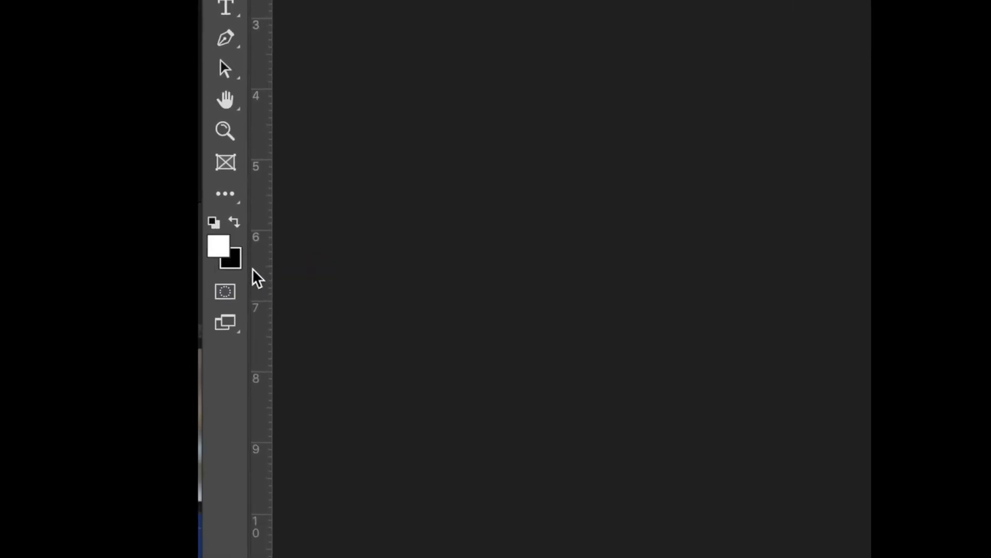
{"action": "key", "text": "x"}
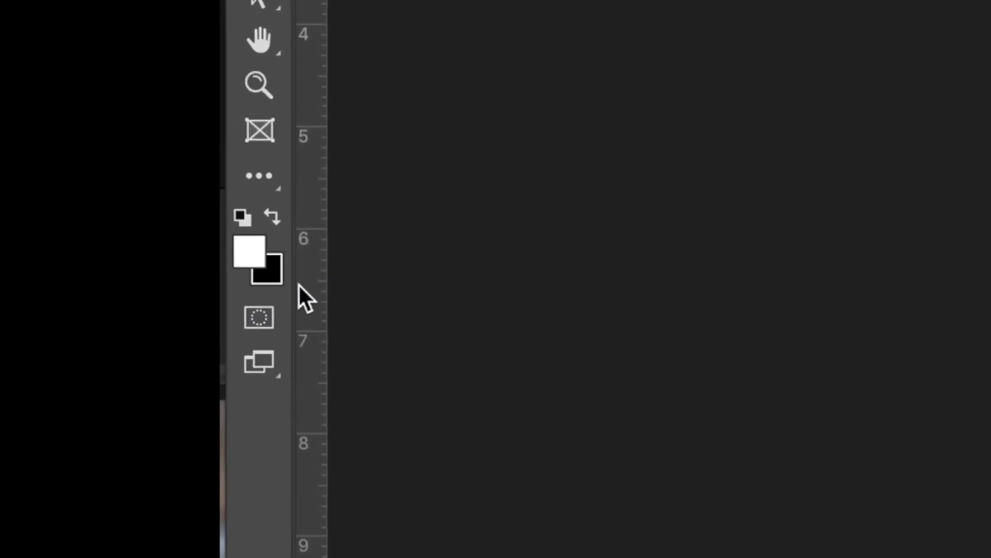
{"action": "key", "text": "x"}
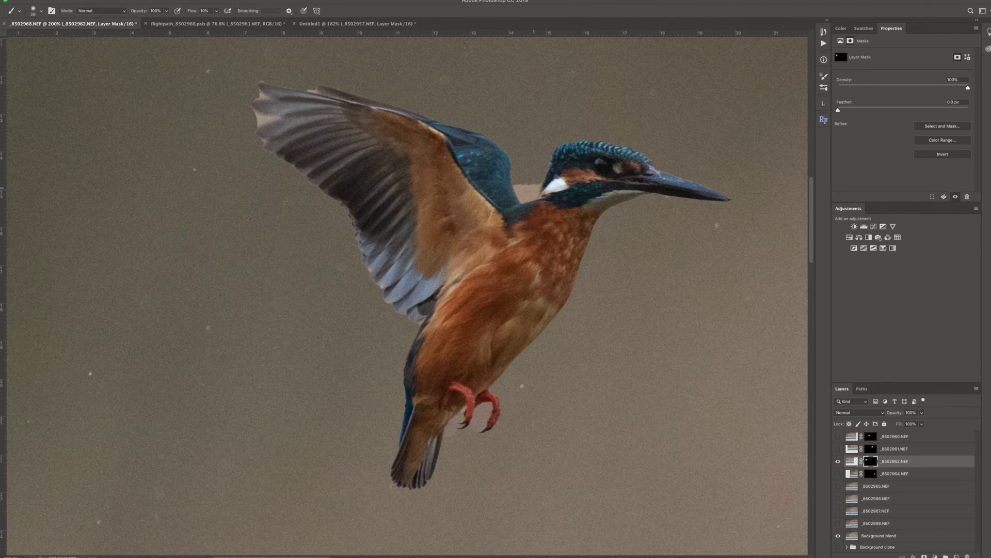
{"action": "left_click_drag", "start_coordinate": [520, 181], "coordinate": [521, 192]}
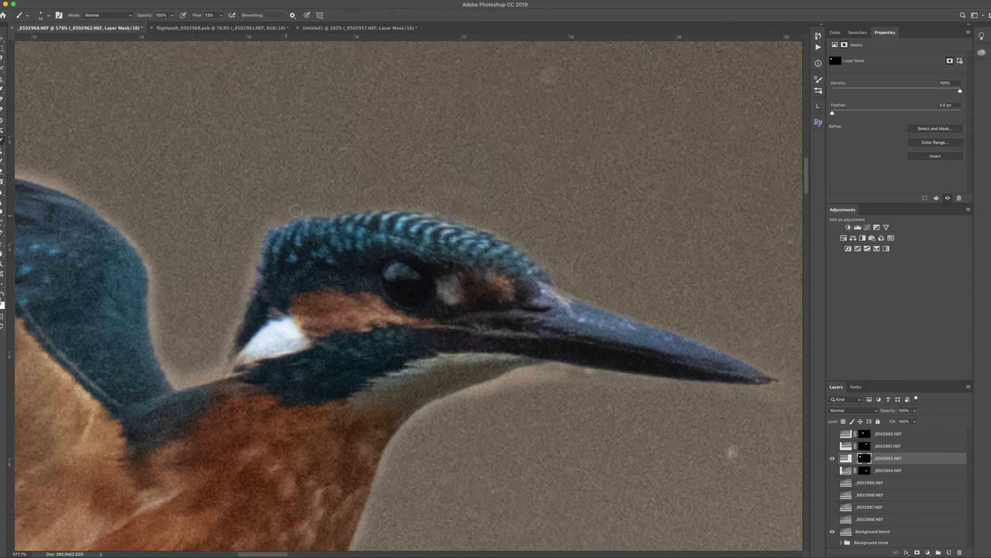
Paint black on the _8502962.NEF layer mask to hide the pale halo around the beak, throat, nape and upper wing edge
{"action": "left_click_drag", "start_coordinate": [705, 376], "coordinate": [415, 419]}
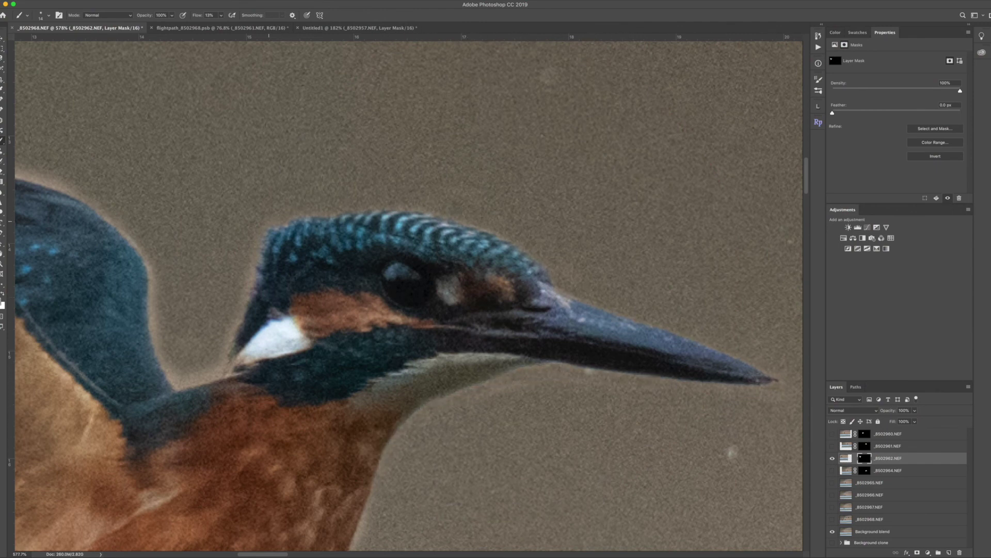
{"action": "left_click_drag", "start_coordinate": [237, 367], "coordinate": [179, 387]}
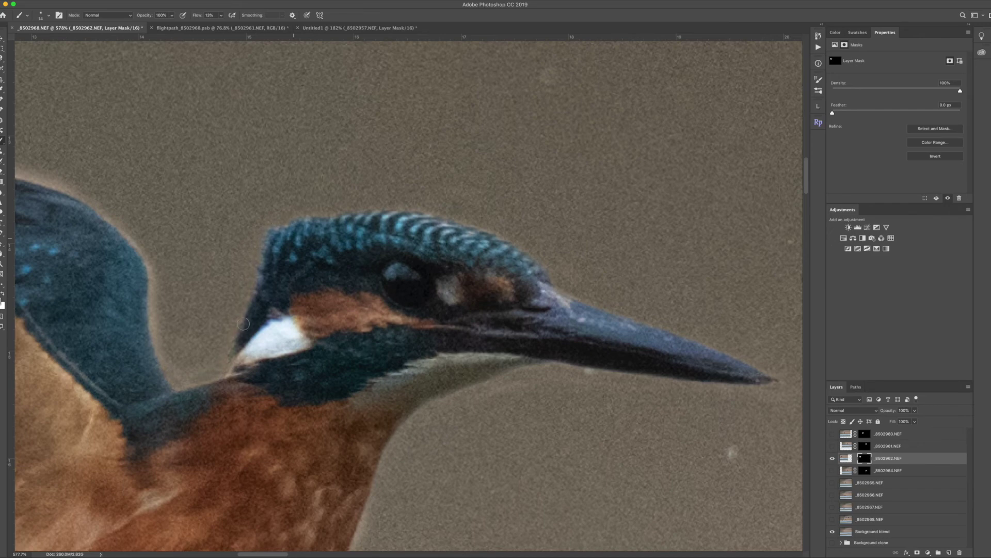
{"action": "scroll", "coordinate": [684, 143], "scroll_direction": "left", "scroll_amount": 10}
{"action": "left_click_drag", "start_coordinate": [482, 181], "coordinate": [496, 181]}
{"action": "mouse_move", "coordinate": [635, 278]}
{"action": "left_mouse_down"}
{"action": "mouse_move", "coordinate": [229, 148]}
{"action": "mouse_move", "coordinate": [21, 142]}
{"action": "left_mouse_up"}
Paint black on the mask along the wing tip and trailing feathers to remove the leftover backdrop fringe
{"action": "scroll", "coordinate": [429, 134], "scroll_direction": "left", "scroll_amount": 7}
{"action": "mouse_move", "coordinate": [402, 149]}
{"action": "left_mouse_down"}
{"action": "mouse_move", "coordinate": [372, 160]}
{"action": "mouse_move", "coordinate": [351, 221]}
{"action": "mouse_move", "coordinate": [369, 309]}
{"action": "mouse_move", "coordinate": [402, 361]}
{"action": "mouse_move", "coordinate": [506, 444]}
{"action": "left_mouse_up"}
{"action": "scroll", "coordinate": [413, 361], "scroll_direction": "down", "scroll_amount": 5}
{"action": "scroll", "coordinate": [413, 361], "scroll_direction": "right", "scroll_amount": 5}
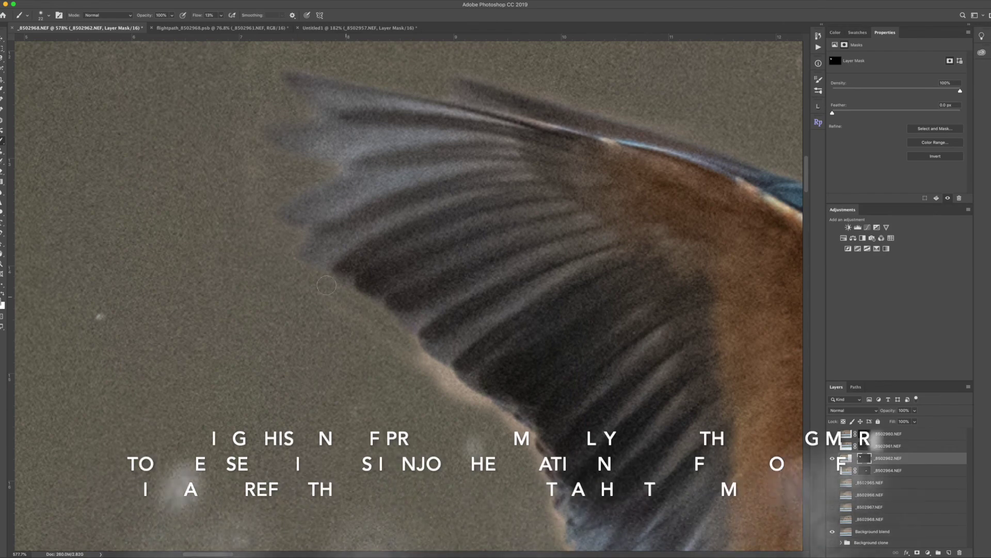
{"action": "scroll", "coordinate": [326, 285], "scroll_direction": "down", "scroll_amount": 5}
{"action": "scroll", "coordinate": [326, 285], "scroll_direction": "right", "scroll_amount": 2}
{"action": "mouse_move", "coordinate": [457, 209]}
{"action": "left_mouse_down"}
{"action": "mouse_move", "coordinate": [466, 286]}
{"action": "mouse_move", "coordinate": [521, 387]}
{"action": "mouse_move", "coordinate": [635, 511]}
{"action": "mouse_move", "coordinate": [672, 522]}
{"action": "left_mouse_up"}
{"action": "scroll", "coordinate": [434, 301], "scroll_direction": "down", "scroll_amount": 5}
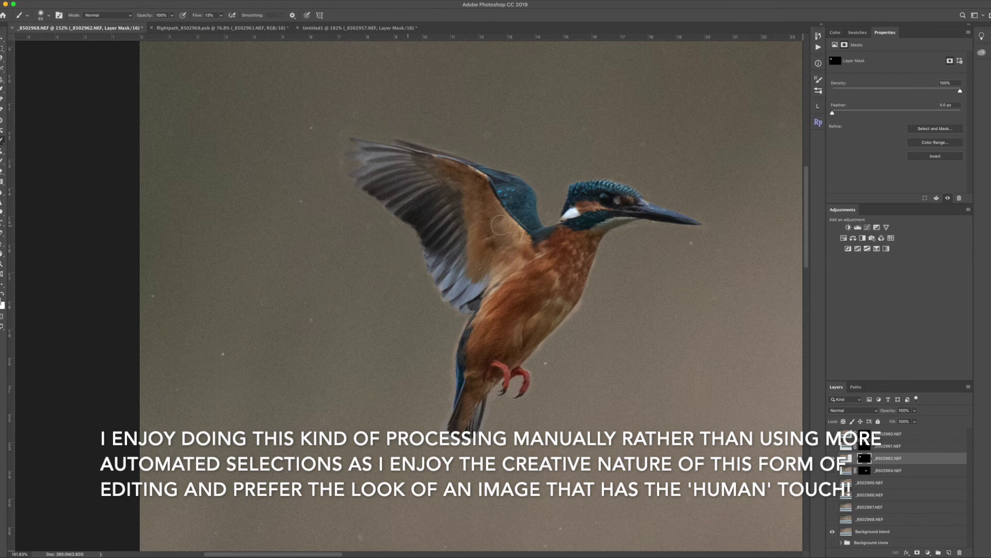
Refine the mask at the lower wing feathers with white, and paint out the halo around the tail and feet in black
{"action": "scroll", "coordinate": [411, 289], "scroll_direction": "up", "scroll_amount": 5}
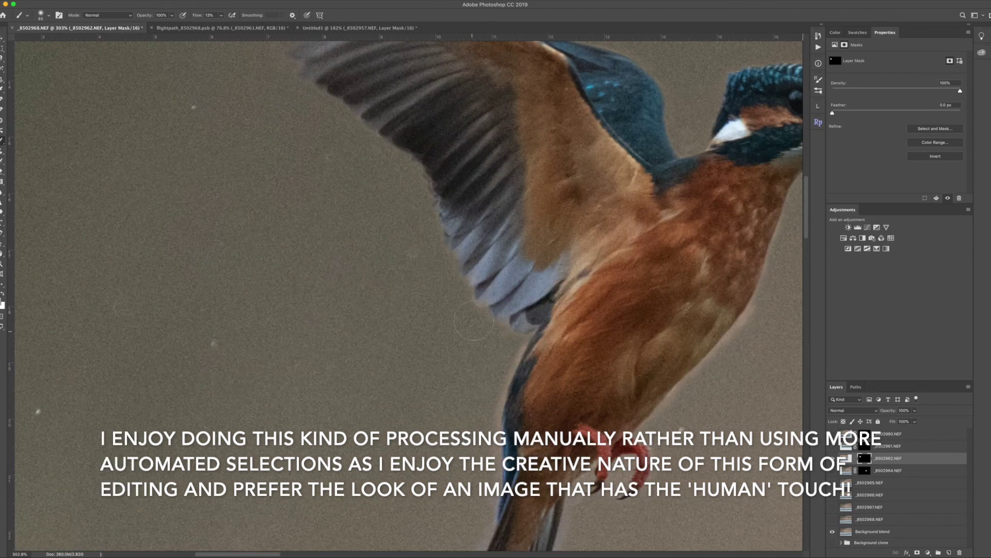
{"action": "key", "text": "x"}
{"action": "scroll", "coordinate": [534, 287], "scroll_direction": "up", "scroll_amount": 2}
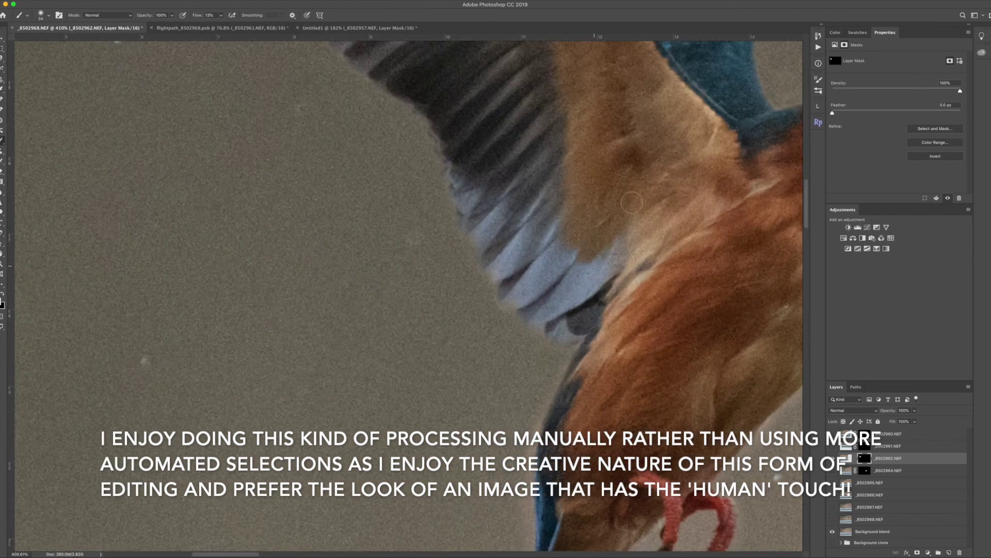
{"action": "scroll", "coordinate": [556, 378], "scroll_direction": "down", "scroll_amount": 5}
{"action": "scroll", "coordinate": [557, 377], "scroll_direction": "right", "scroll_amount": 2}
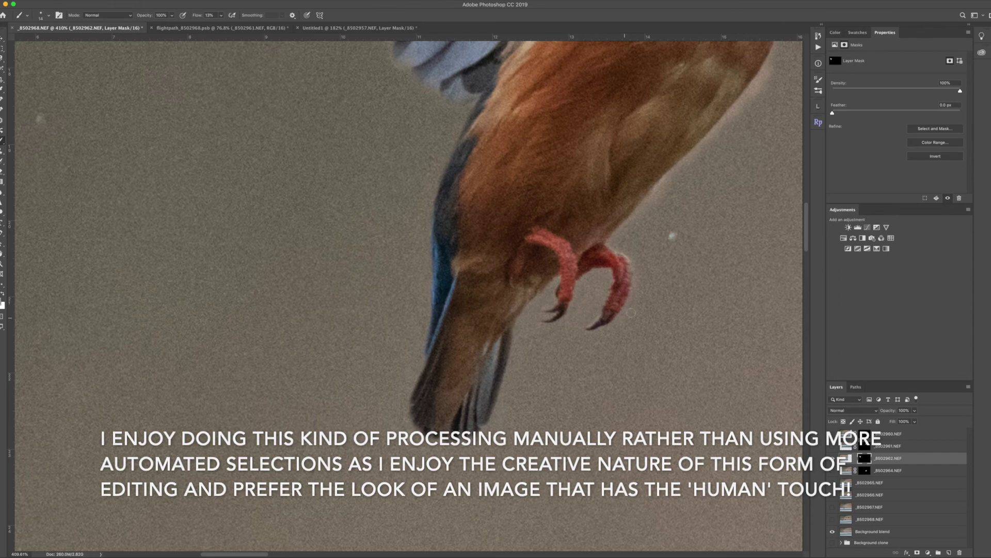
Hide the pale halo along the kingfisher's breast and belly on the mask using an enlarged soft brush
{"action": "scroll", "coordinate": [598, 270], "scroll_direction": "up", "scroll_amount": 3}
{"action": "scroll", "coordinate": [598, 269], "scroll_direction": "right", "scroll_amount": 4}
{"action": "scroll", "coordinate": [435, 278], "scroll_direction": "down", "scroll_amount": 1}
{"action": "scroll", "coordinate": [435, 278], "scroll_direction": "left", "scroll_amount": 2}
{"action": "key", "text": "x"}
{"action": "key", "text": "bracketright"}
{"action": "key", "text": "bracketright"}
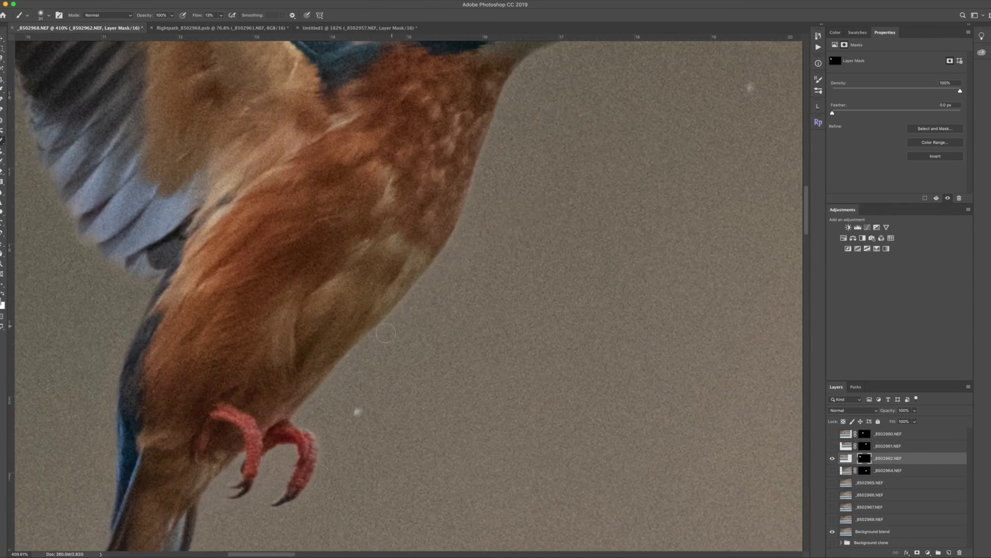
Inspect the refined mask edges around the head, wing, body and feet, including with the red mask overlay displayed
{"action": "scroll", "coordinate": [578, 229], "scroll_direction": "up", "scroll_amount": 10}
{"action": "scroll", "coordinate": [578, 229], "scroll_direction": "right", "scroll_amount": 2}
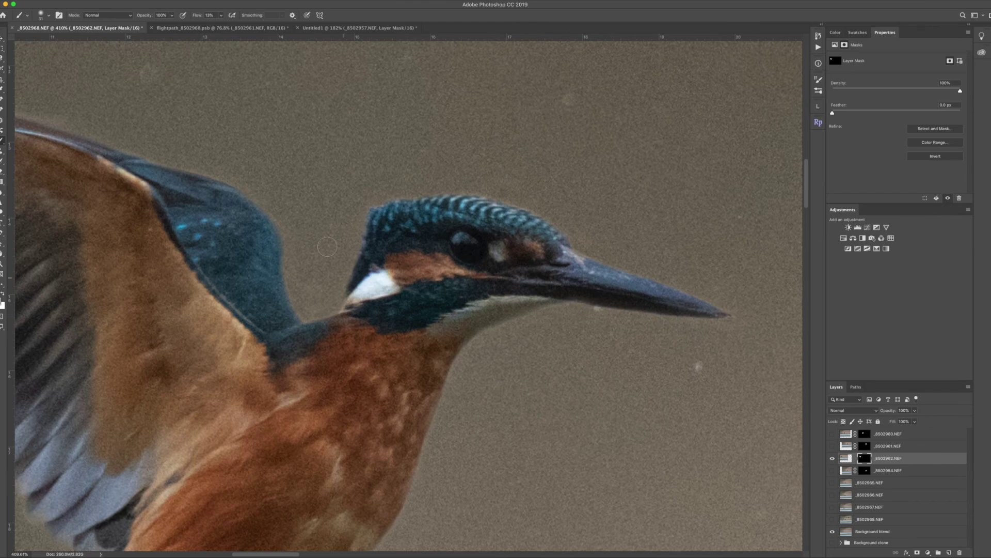
{"action": "scroll", "coordinate": [580, 323], "scroll_direction": "left", "scroll_amount": 5}
{"action": "scroll", "coordinate": [413, 232], "scroll_direction": "up", "scroll_amount": 3}
{"action": "scroll", "coordinate": [285, 148], "scroll_direction": "down", "scroll_amount": 1}
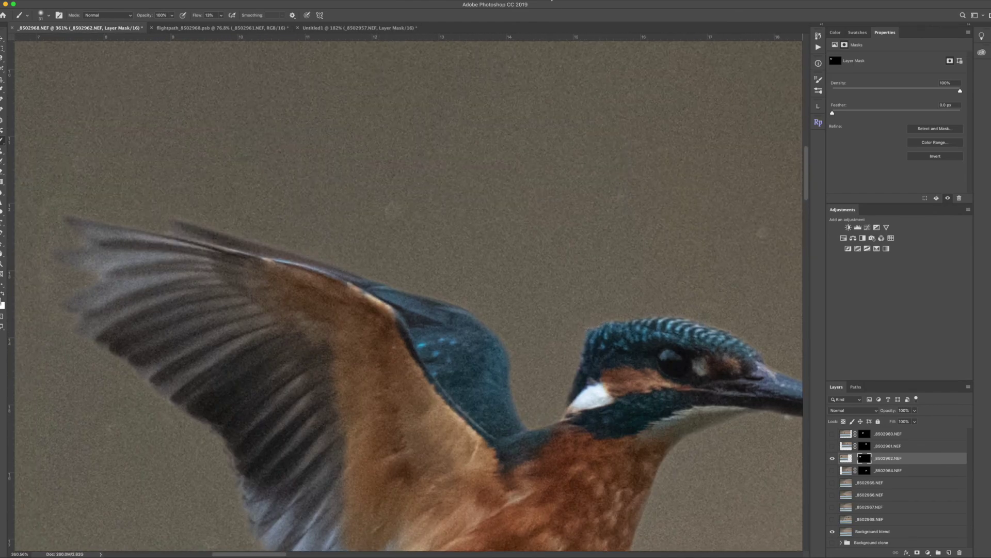
{"action": "scroll", "coordinate": [459, 453], "scroll_direction": "down", "scroll_amount": 5}
{"action": "scroll", "coordinate": [459, 453], "scroll_direction": "up", "scroll_amount": 6}
{"action": "key", "text": "backslash"}
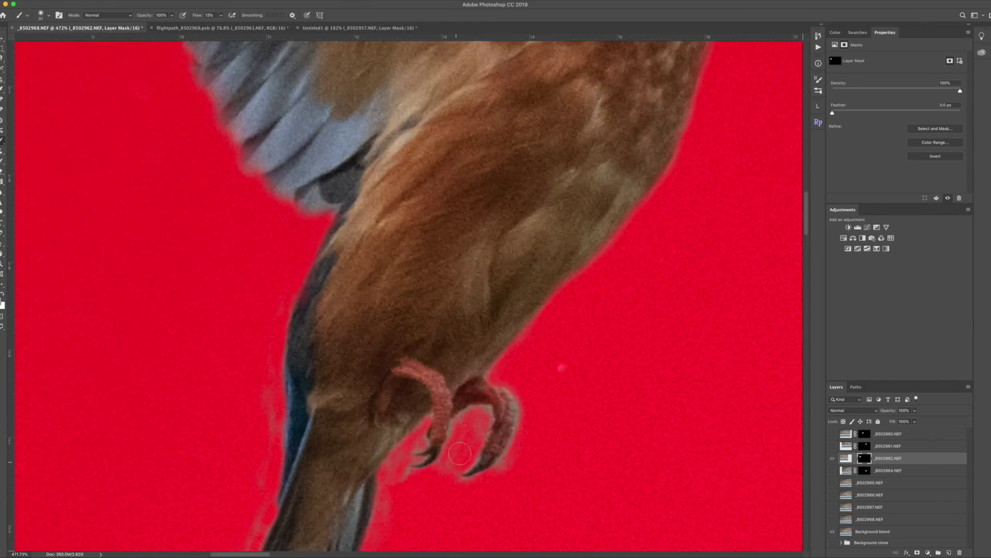
{"action": "scroll", "coordinate": [459, 454], "scroll_direction": "up", "scroll_amount": 10}
{"action": "scroll", "coordinate": [363, 314], "scroll_direction": "up", "scroll_amount": 1}
{"action": "scroll", "coordinate": [362, 314], "scroll_direction": "down", "scroll_amount": 3}
{"action": "key", "text": "backslash"}
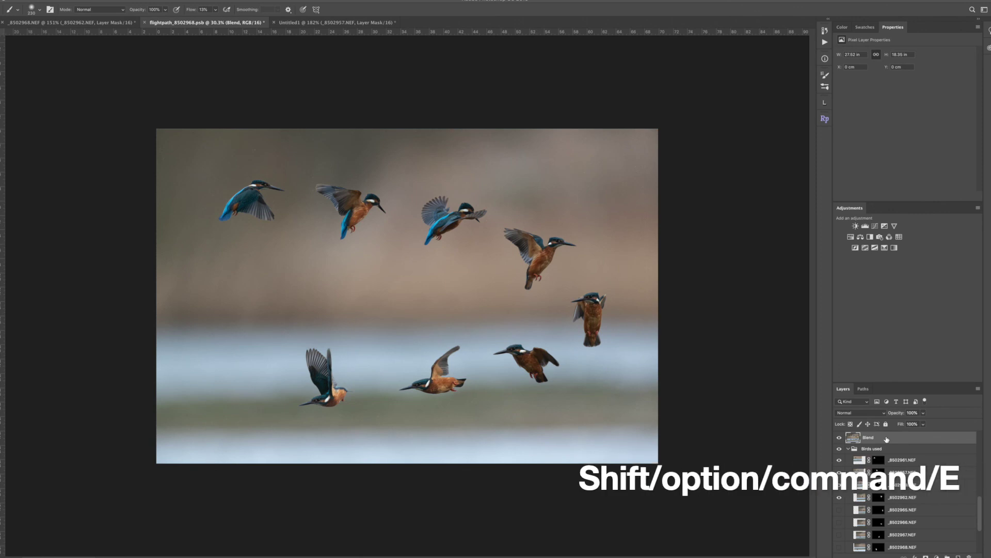
{"action": "scroll", "coordinate": [878, 438], "scroll_direction": "down", "scroll_amount": 1}
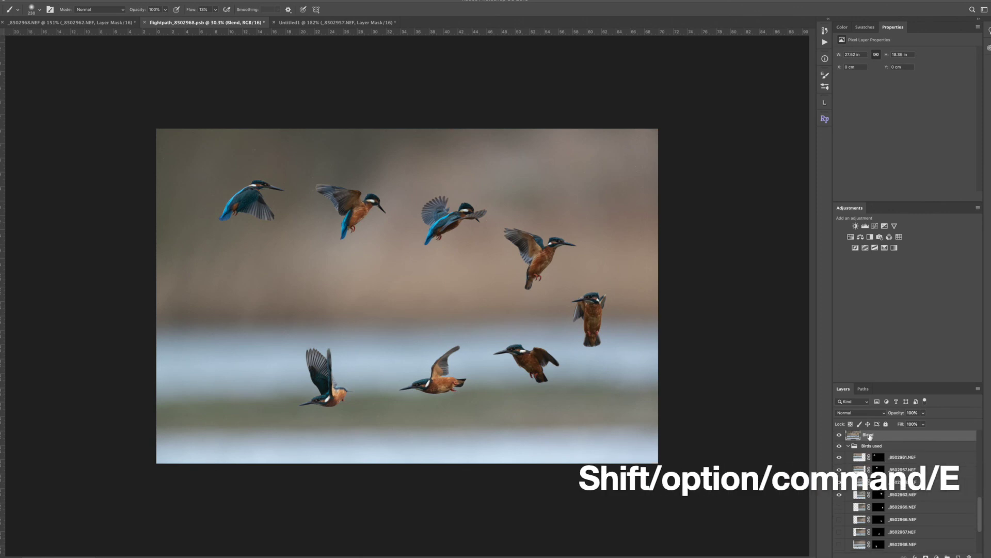